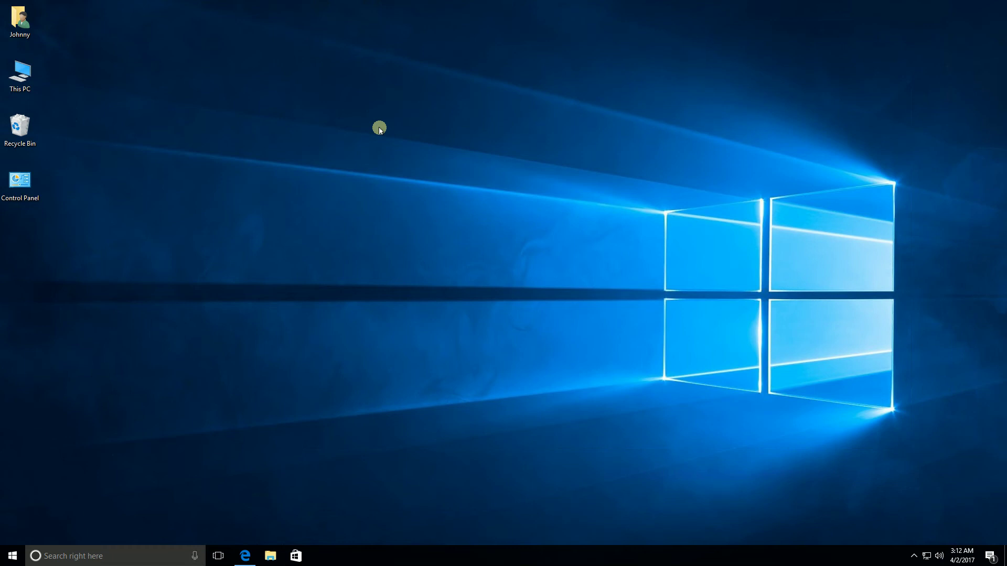
Scroll through the Start menu's app list to review the installed programs
click(11, 557)
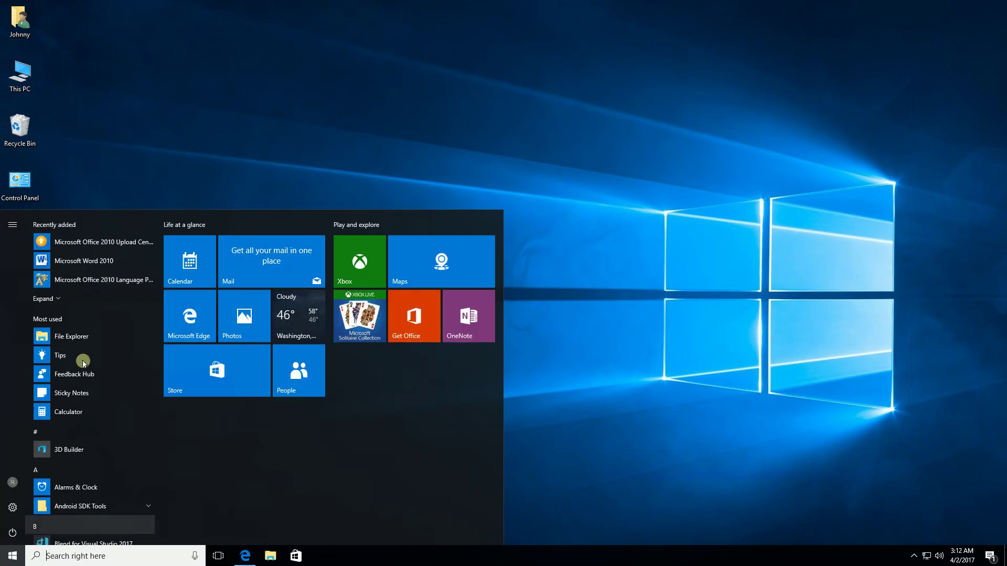
scroll(86, 343, down, 1)
scroll(87, 344, down, 10)
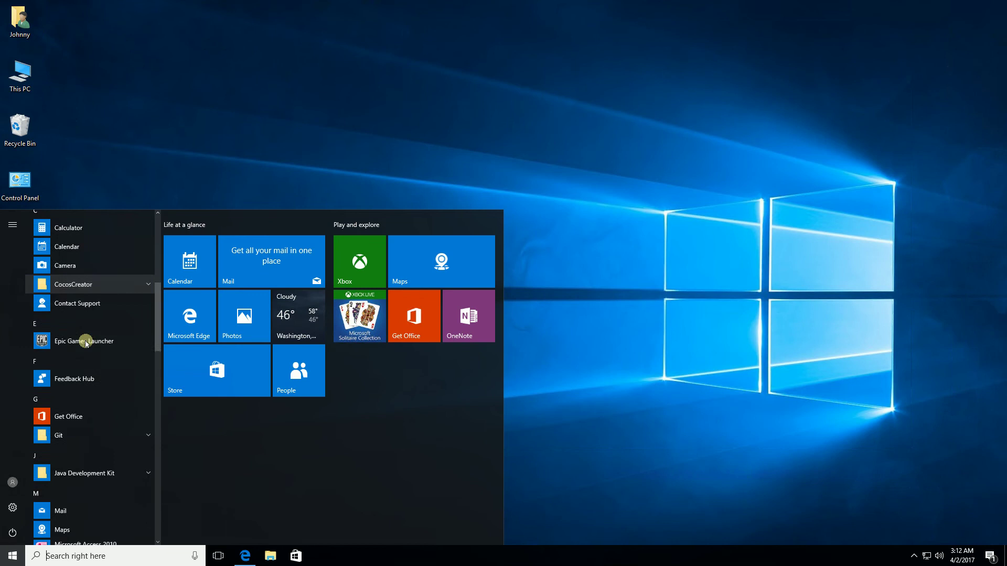
scroll(86, 344, down, 2)
scroll(86, 341, up, 4)
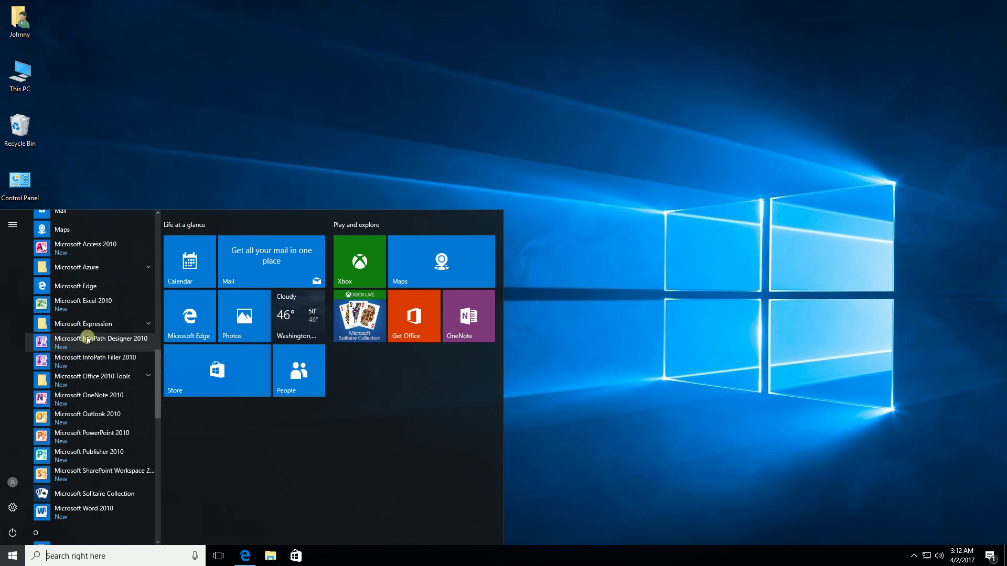
scroll(78, 288, up, 3)
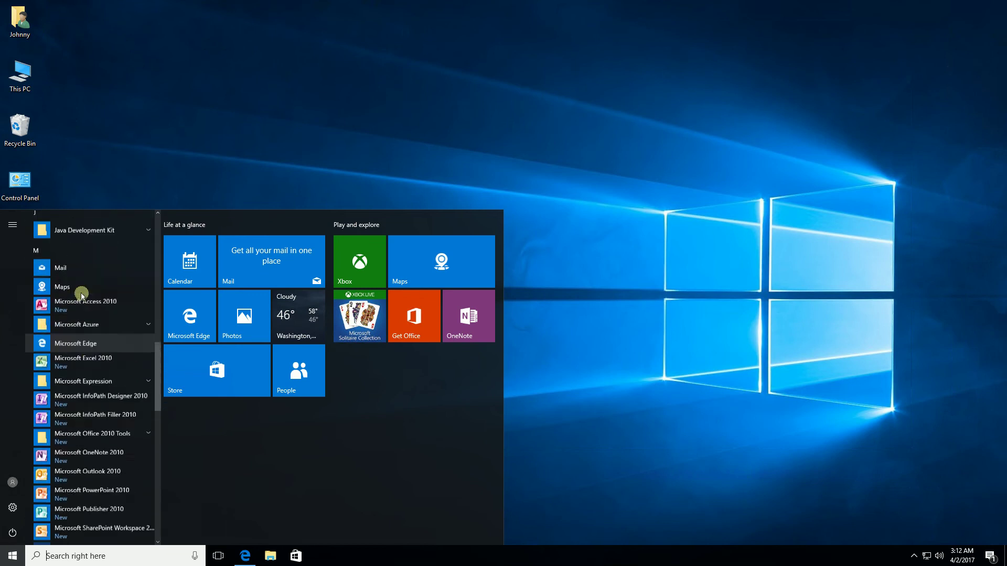
scroll(63, 320, down, 15)
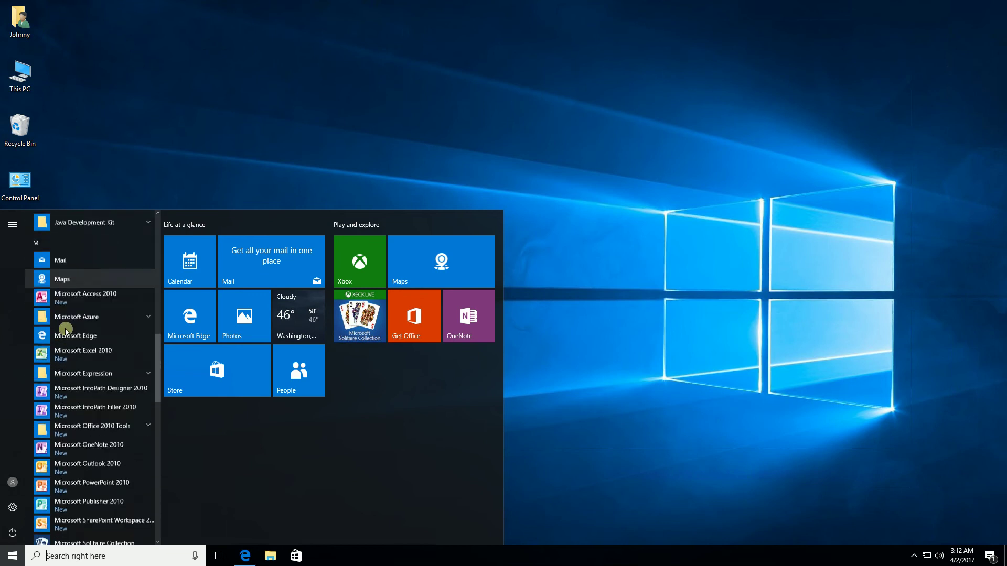
scroll(65, 333, down, 1)
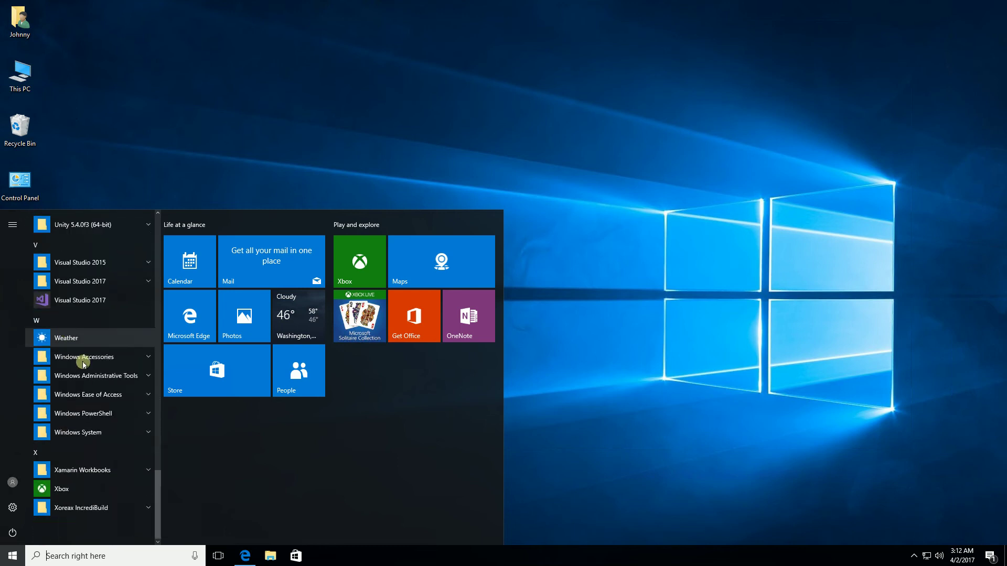
scroll(86, 323, up, 10)
scroll(61, 320, up, 15)
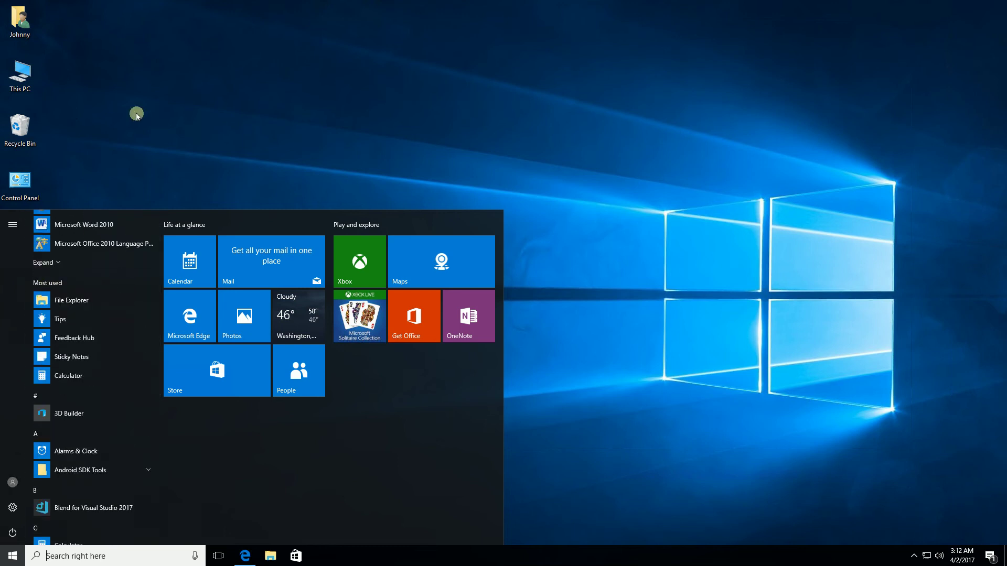
click(127, 181)
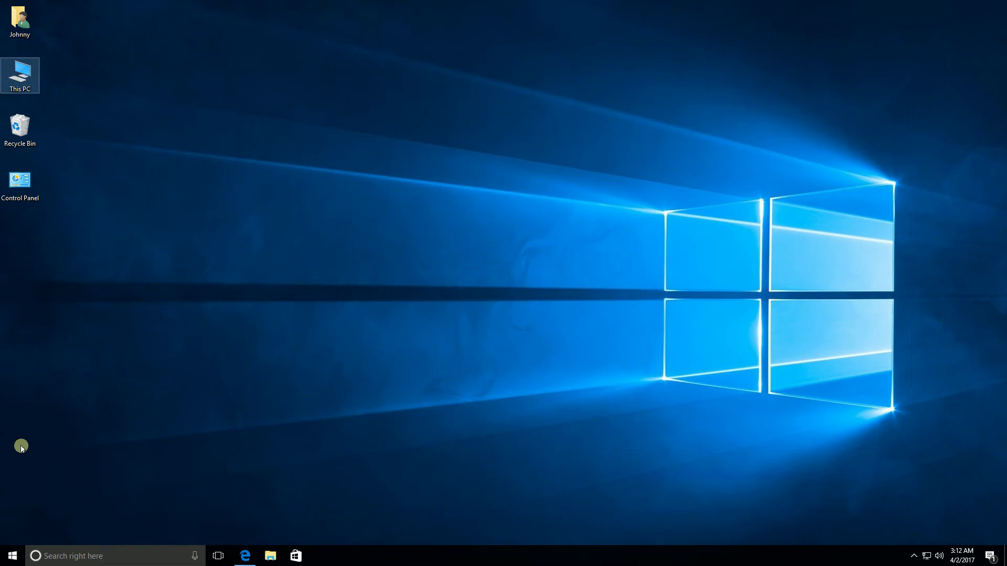
Go to %APPDATA%\Microsoft\Windows\Start Menu\Programs and open a second This PC window
double_click(22, 76)
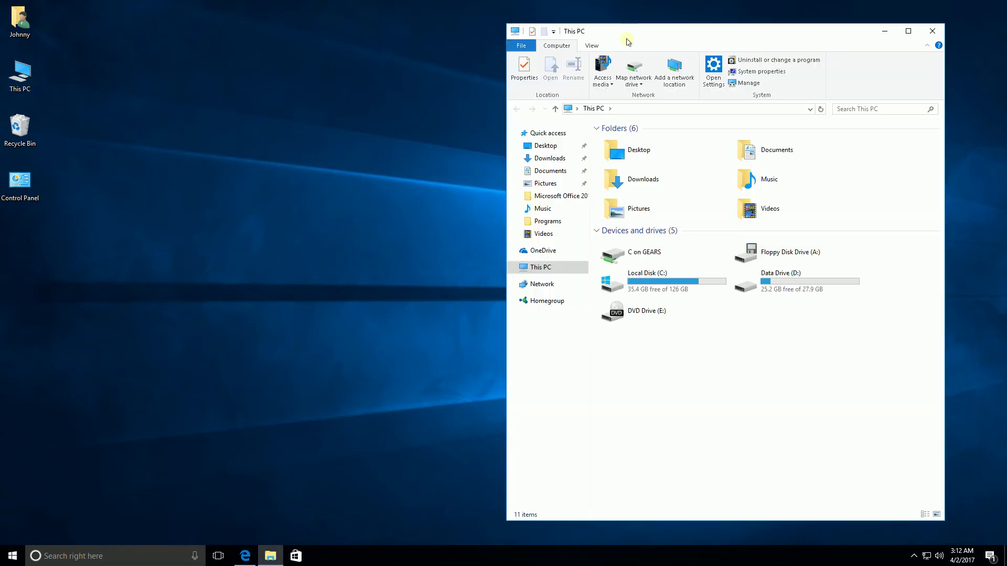
click(651, 110)
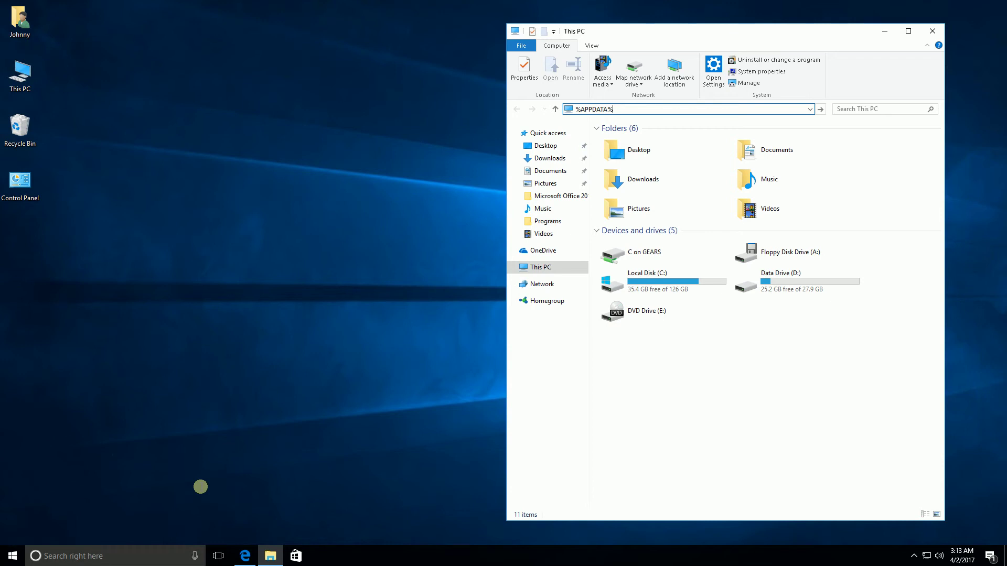
key(Return)
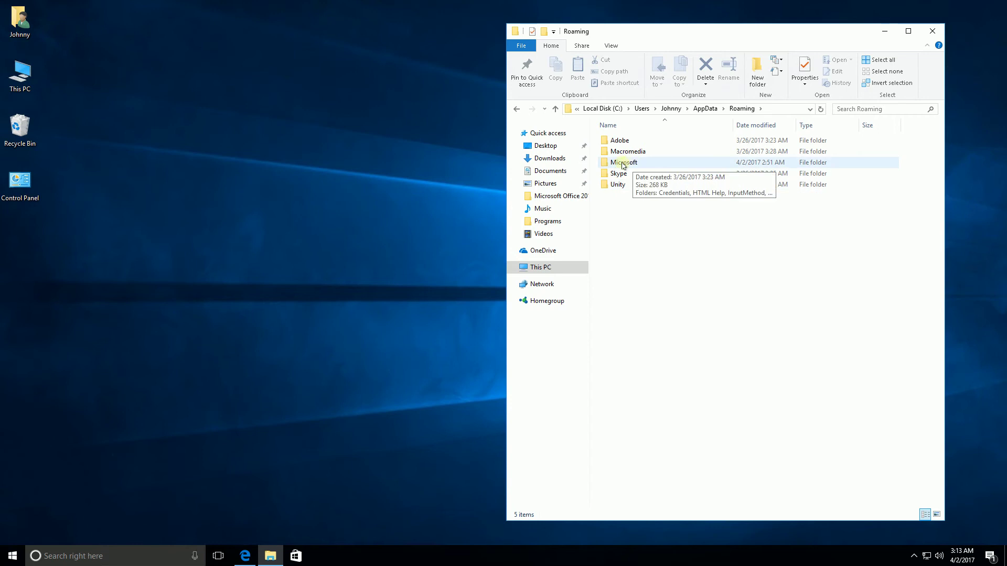
double_click(624, 166)
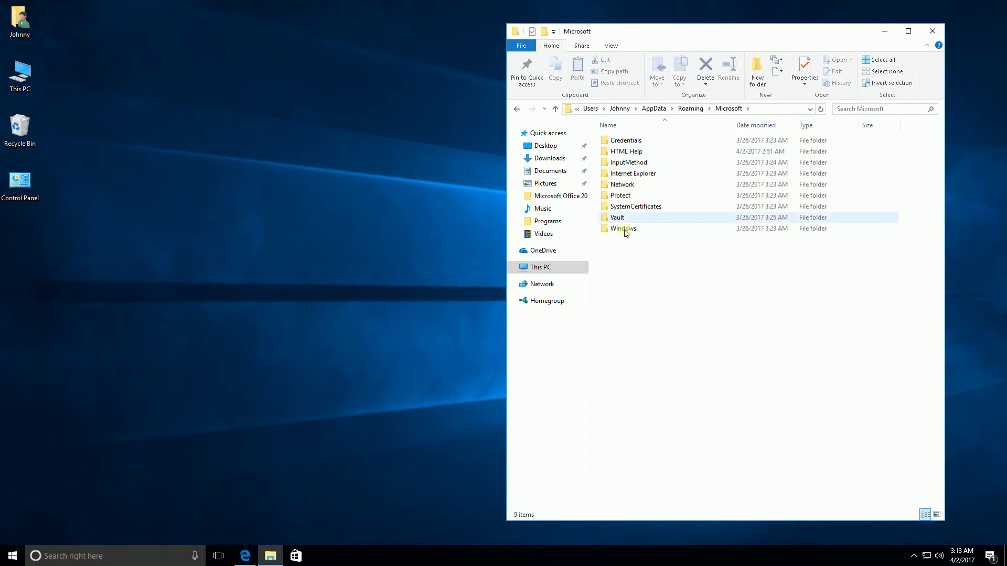
double_click(624, 230)
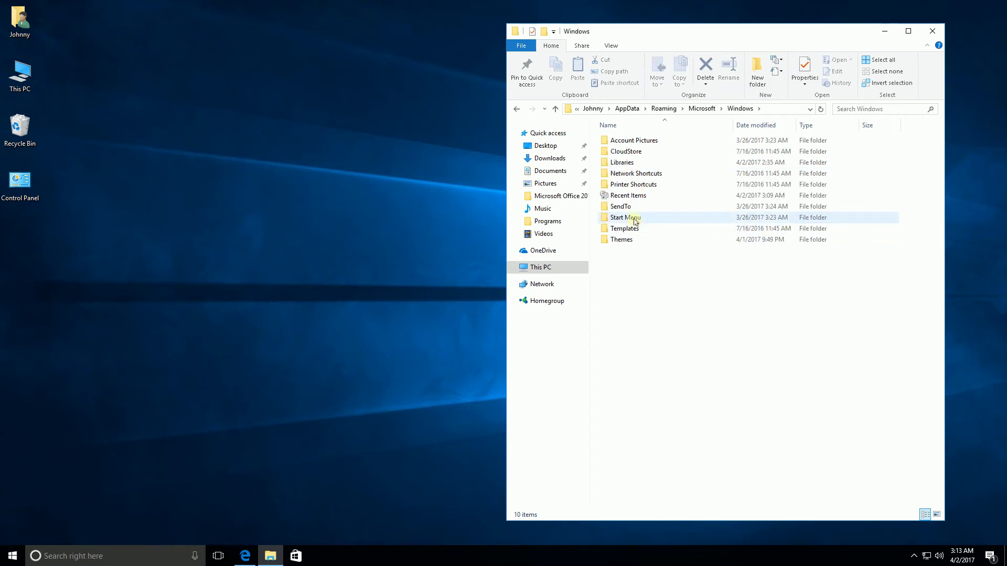
double_click(636, 218)
double_click(634, 141)
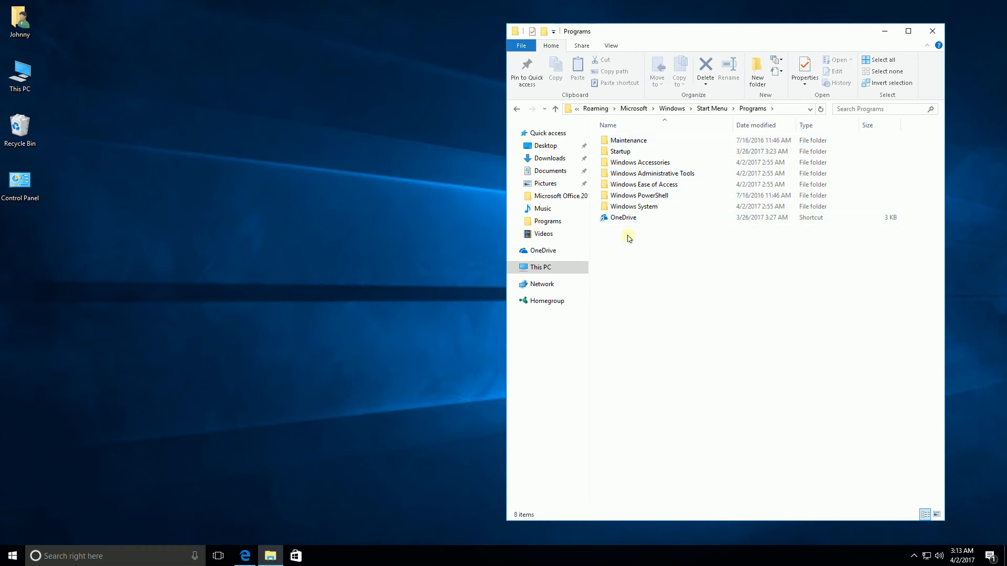
double_click(20, 73)
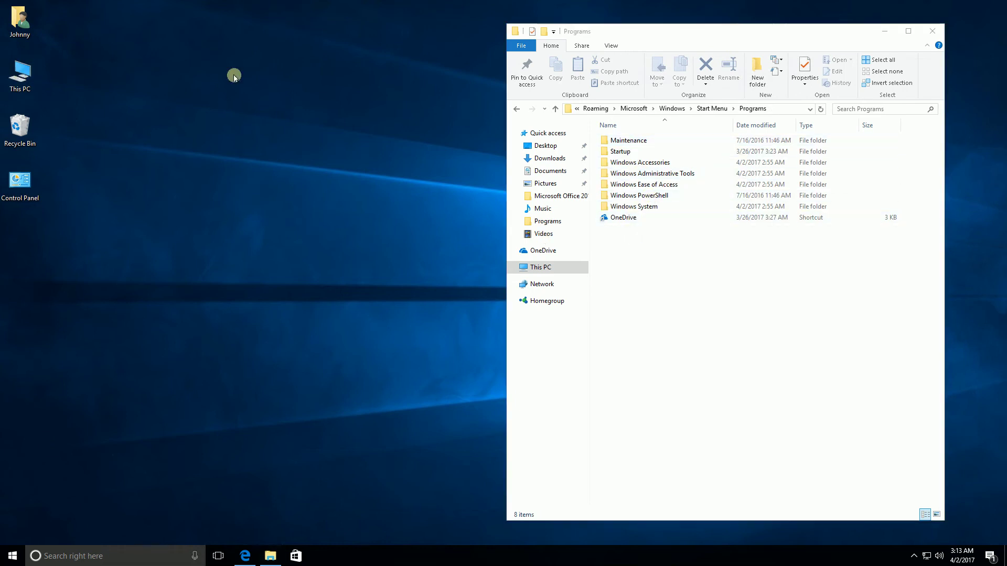
Move the second window to the left and show C:\ProgramData\Microsoft\Windows\Start Menu\Programs
drag(636, 39, 172, 29)
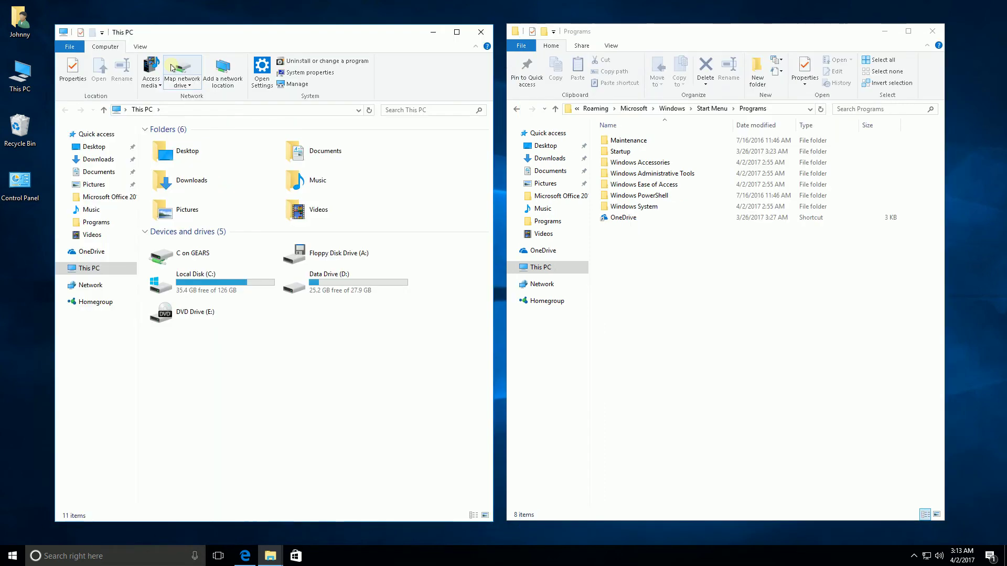
click(235, 112)
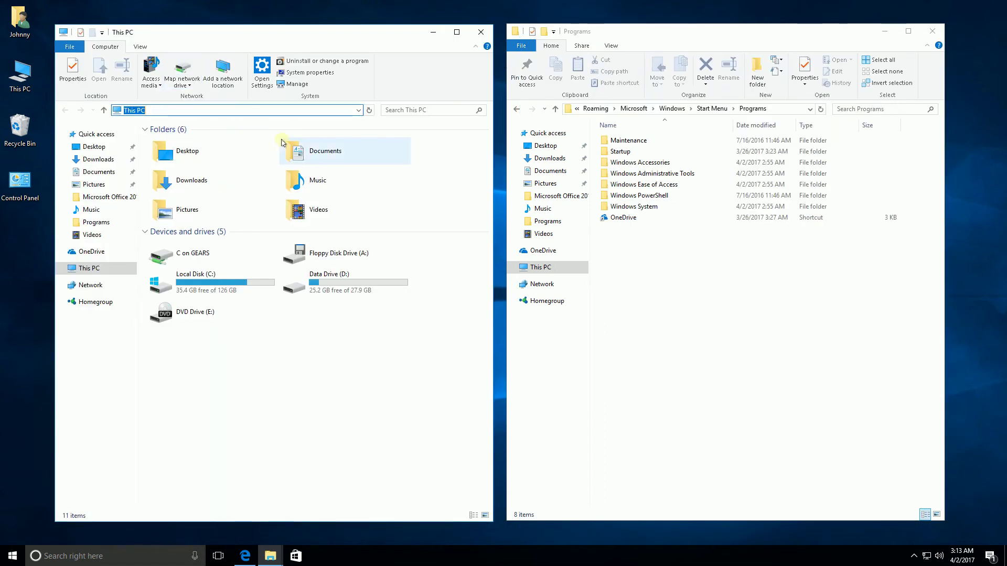
text(C:\)
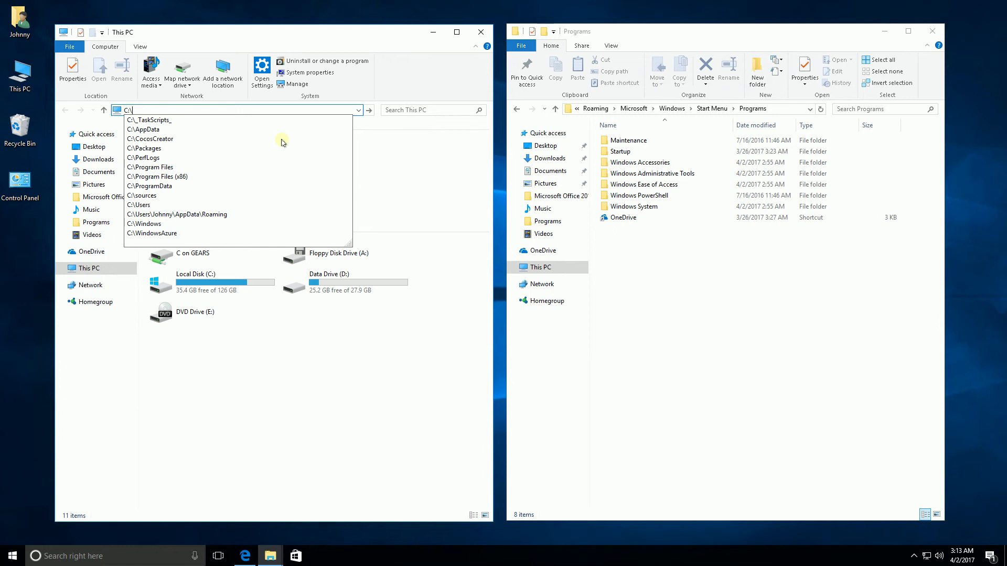
text(P)
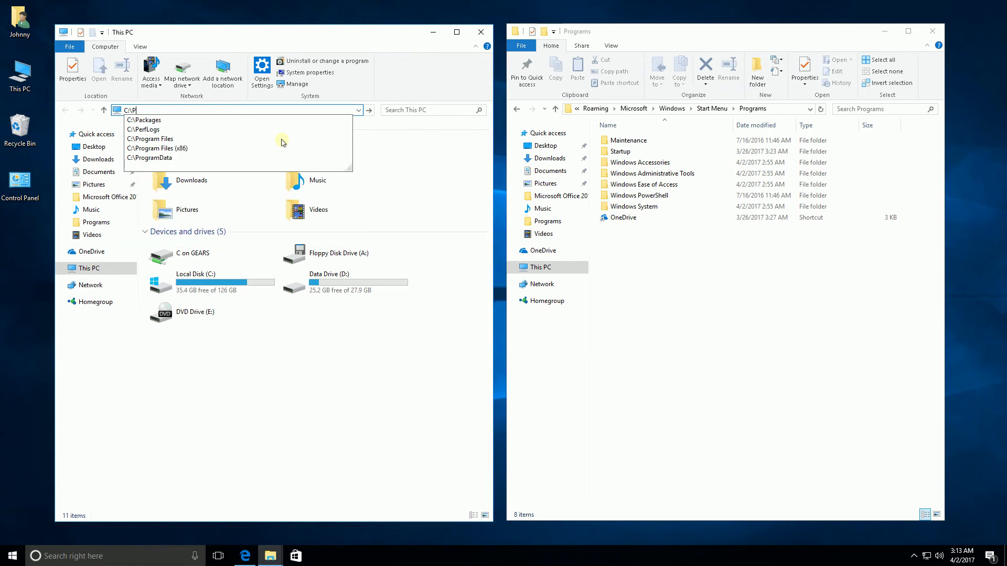
text(rog)
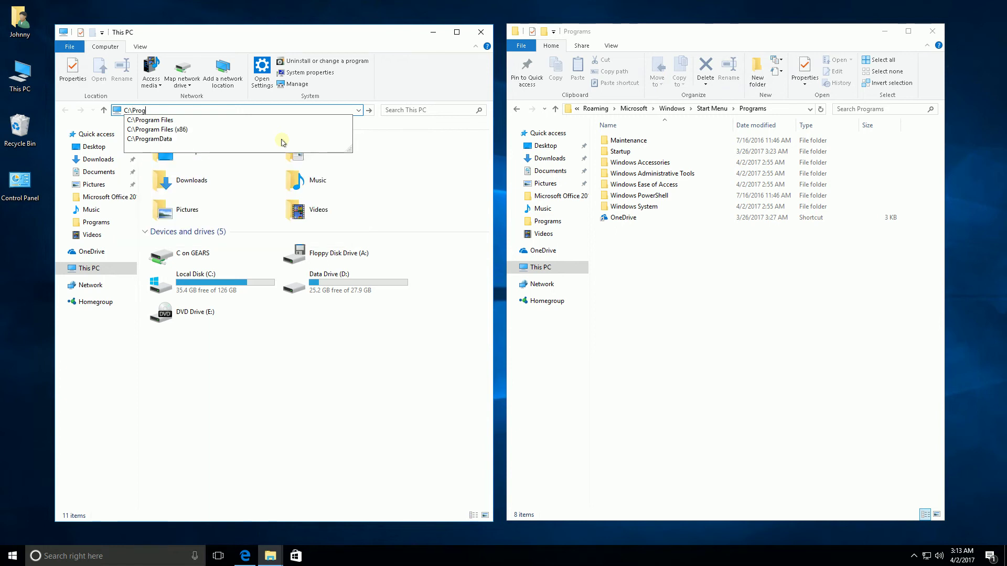
text(ramDa)
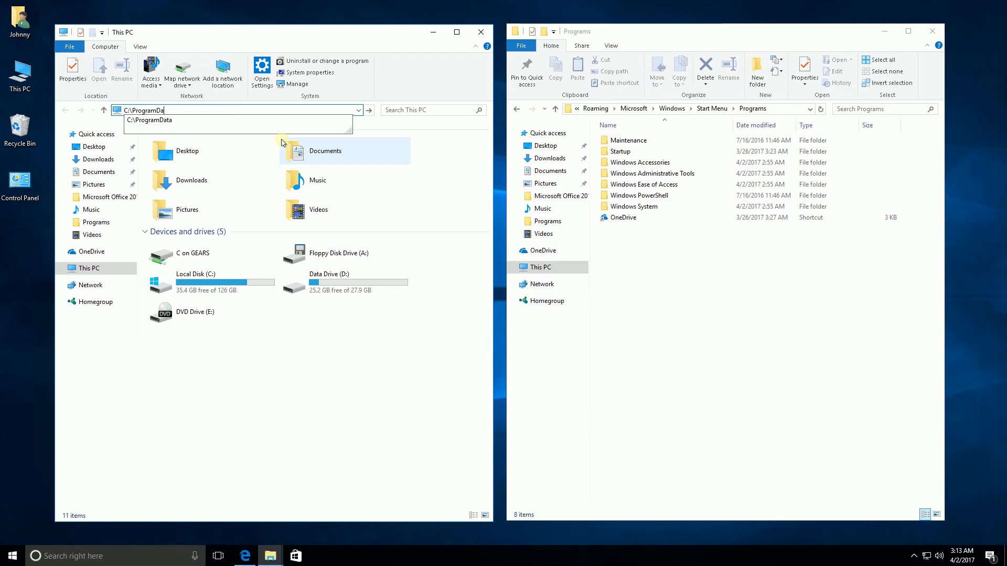
text(ta)
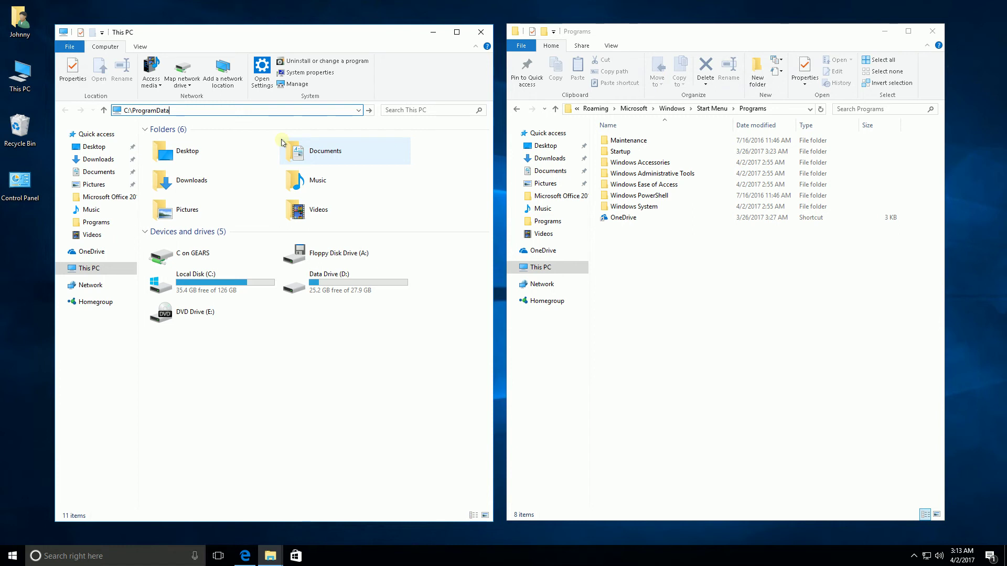
key(Return)
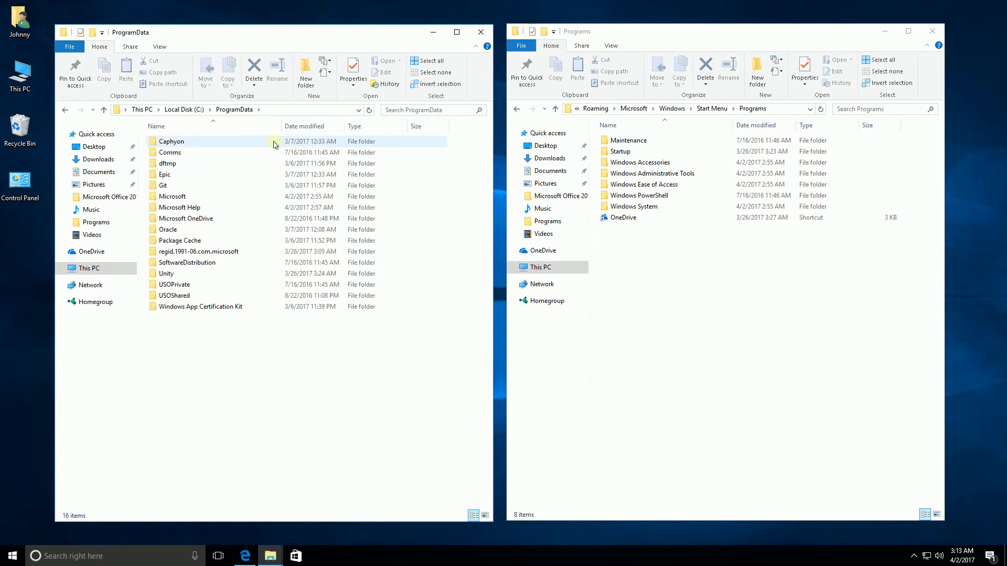
double_click(173, 198)
scroll(215, 363, down, 1)
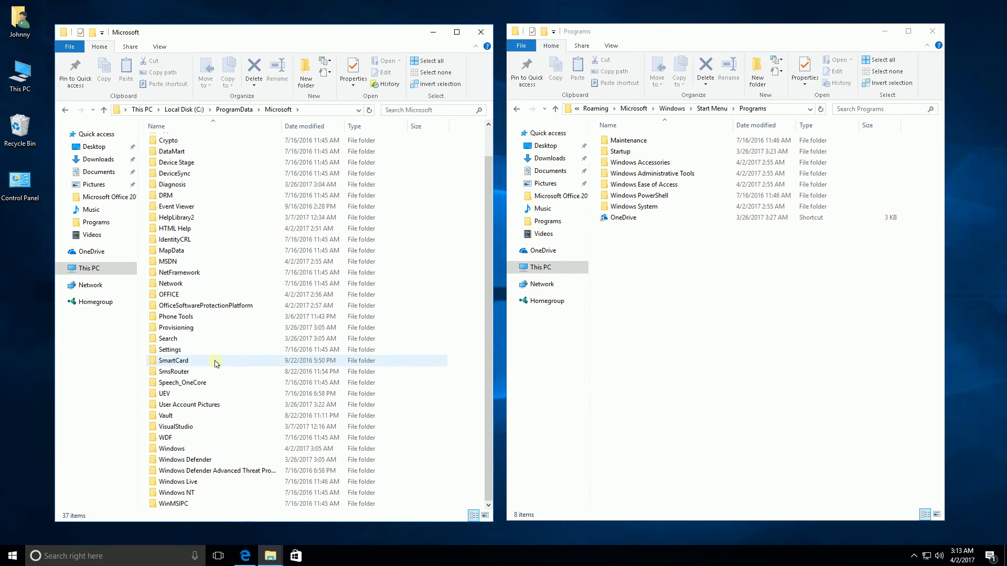
double_click(168, 447)
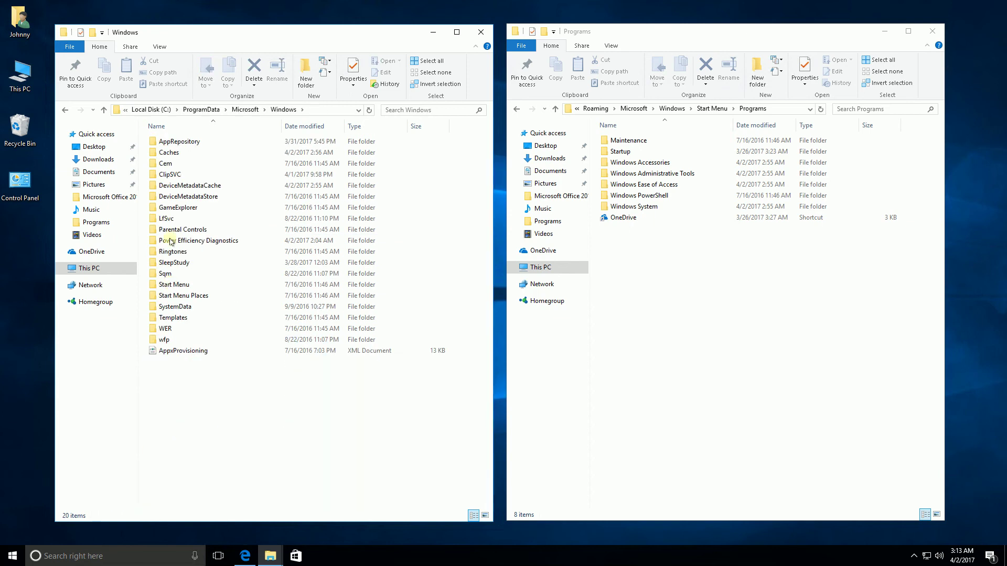
double_click(174, 284)
double_click(191, 144)
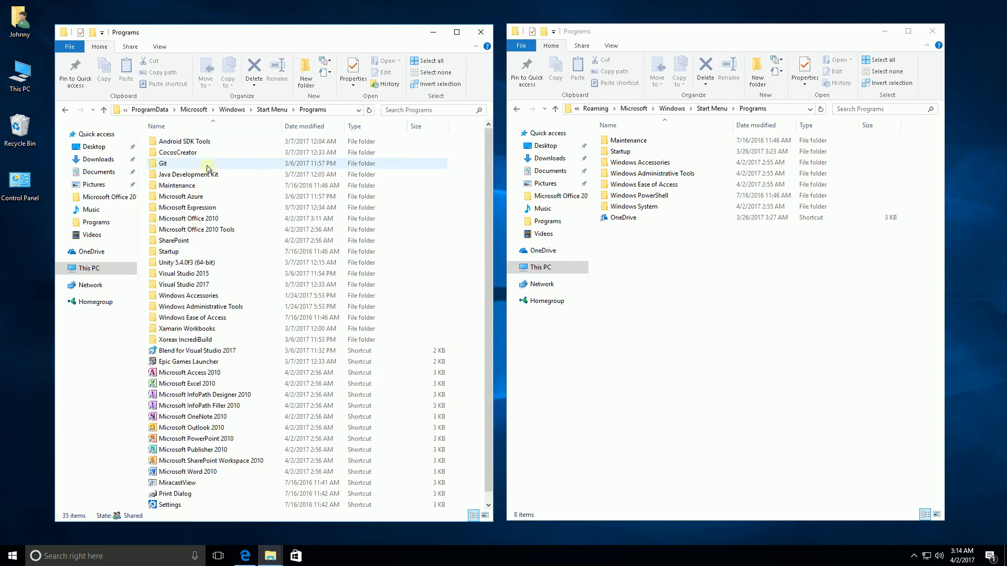
scroll(216, 260, down, 1)
scroll(228, 330, up, 1)
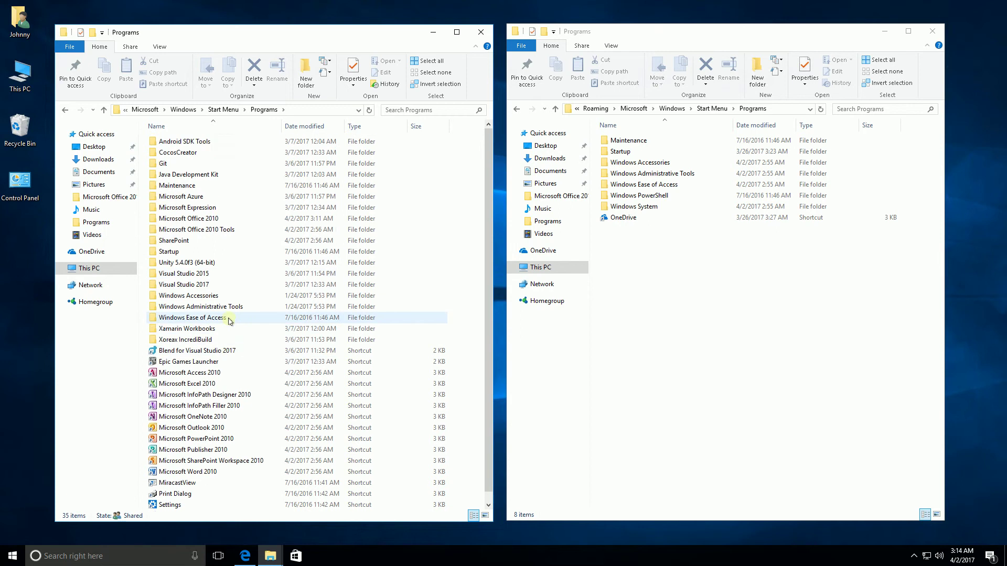
scroll(223, 307, down, 1)
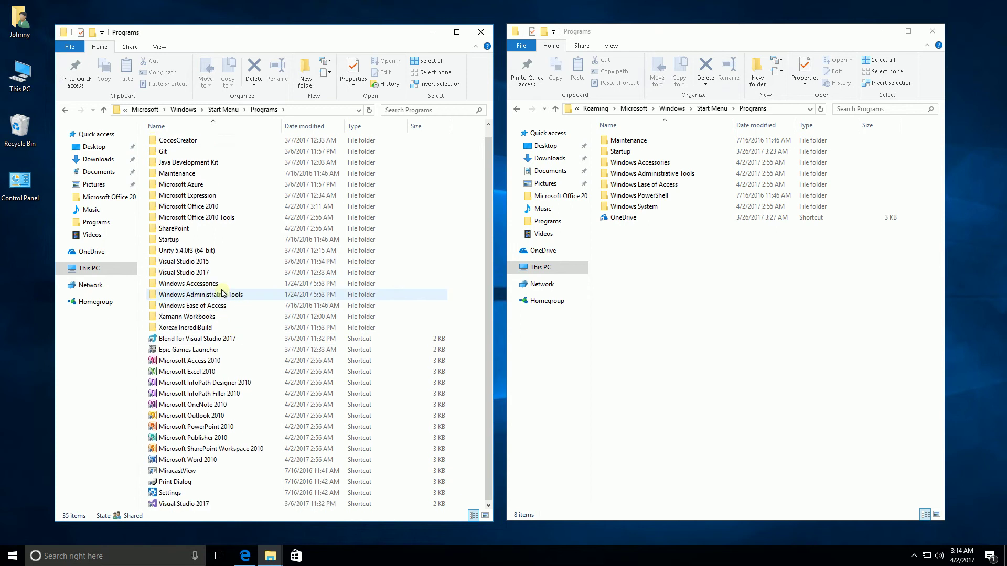
Select the Excel, InfoPath Designer, InfoPath Filler and OneNote 2010 shortcuts in turn
click(198, 371)
click(199, 382)
click(198, 393)
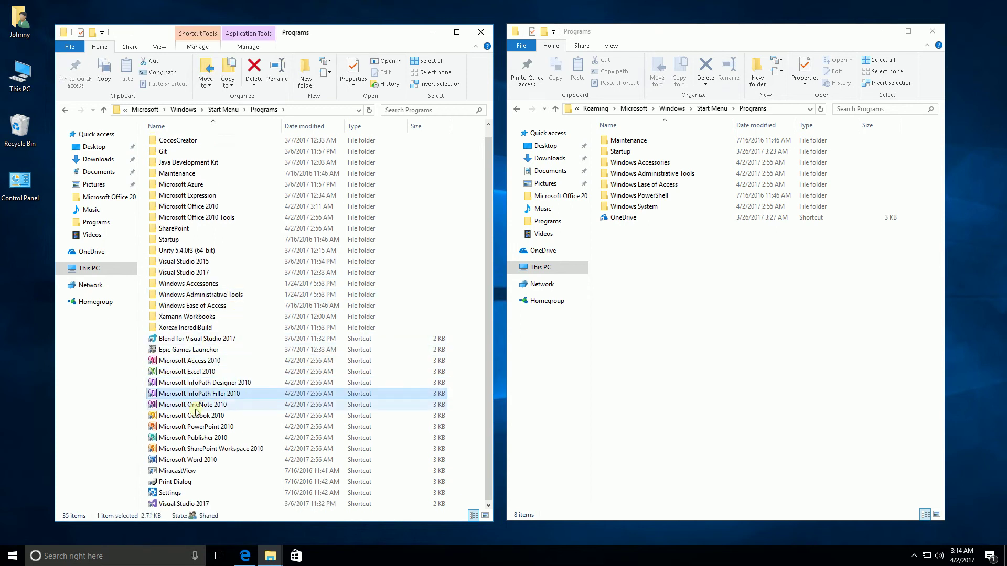
click(195, 404)
Scroll the Start menu app list, then return to the shared Programs folder
click(10, 560)
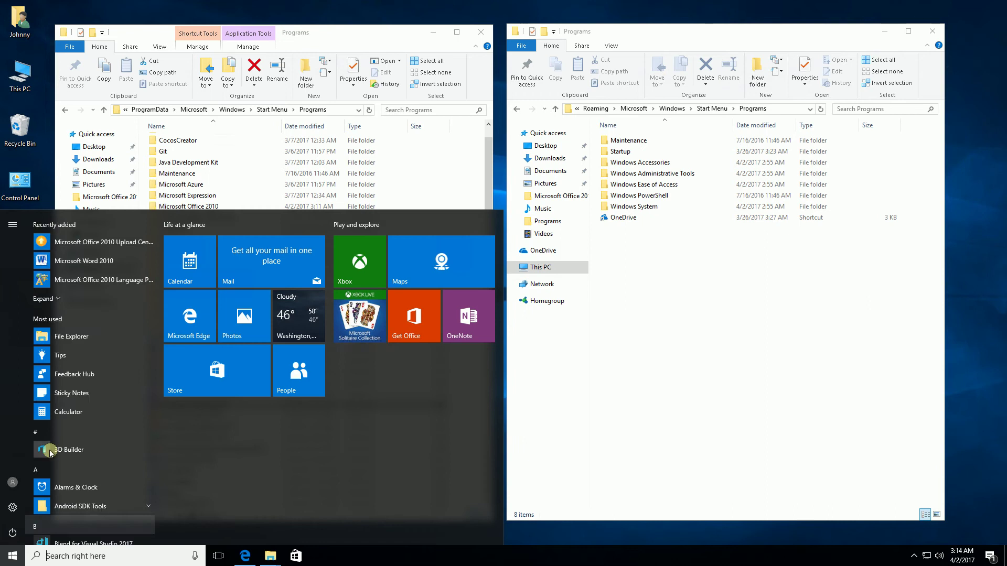
scroll(52, 414, down, 10)
scroll(55, 406, down, 2)
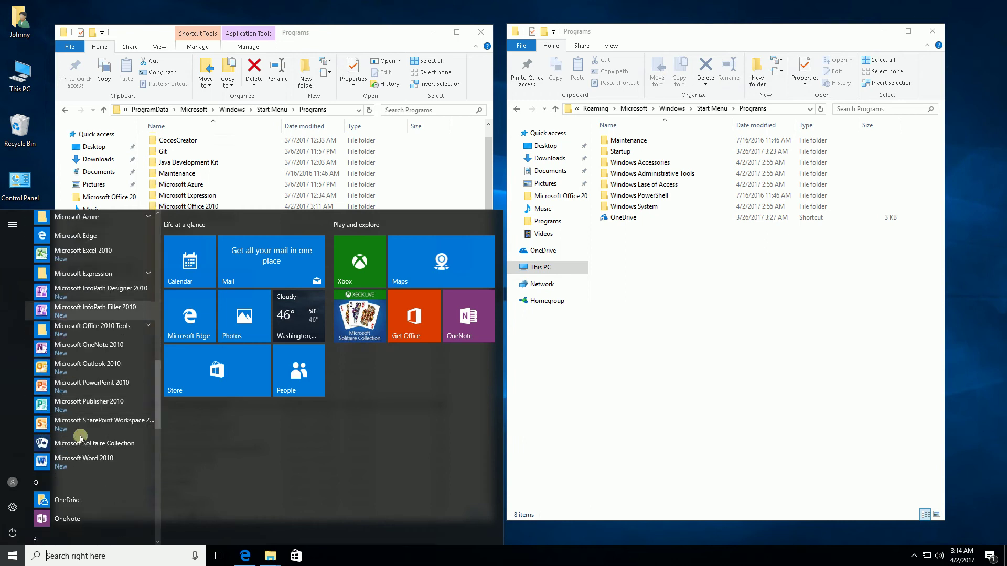
click(396, 35)
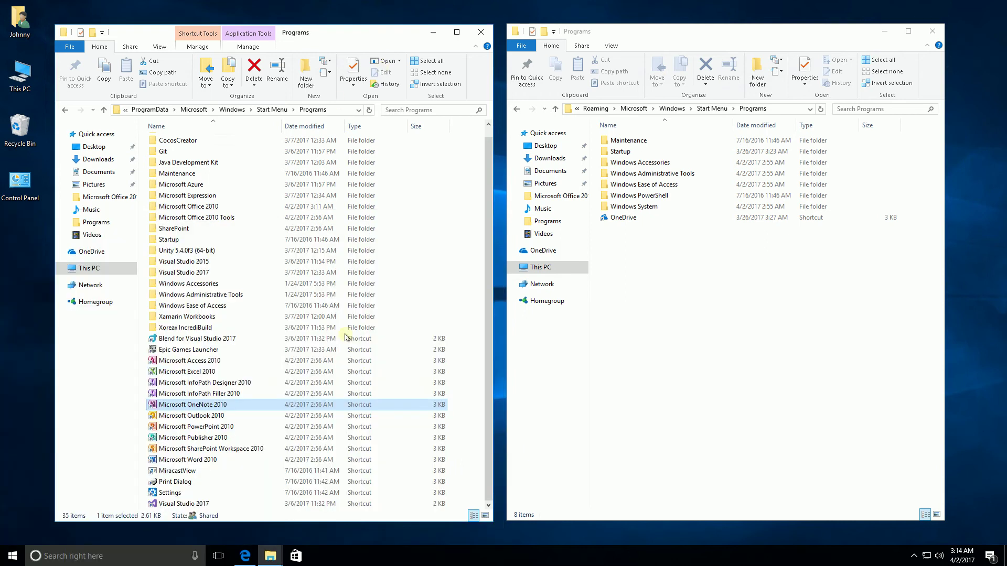
Create a new folder named Microsoft Office 2010 and merge it with the existing one
right_click(367, 356)
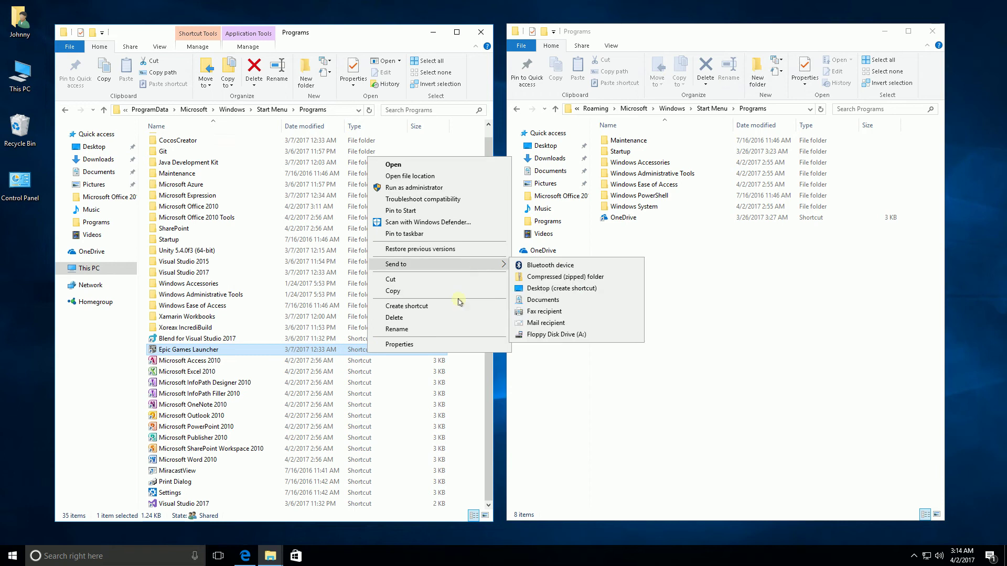
click(415, 378)
right_click(416, 378)
mouse_move(512, 351)
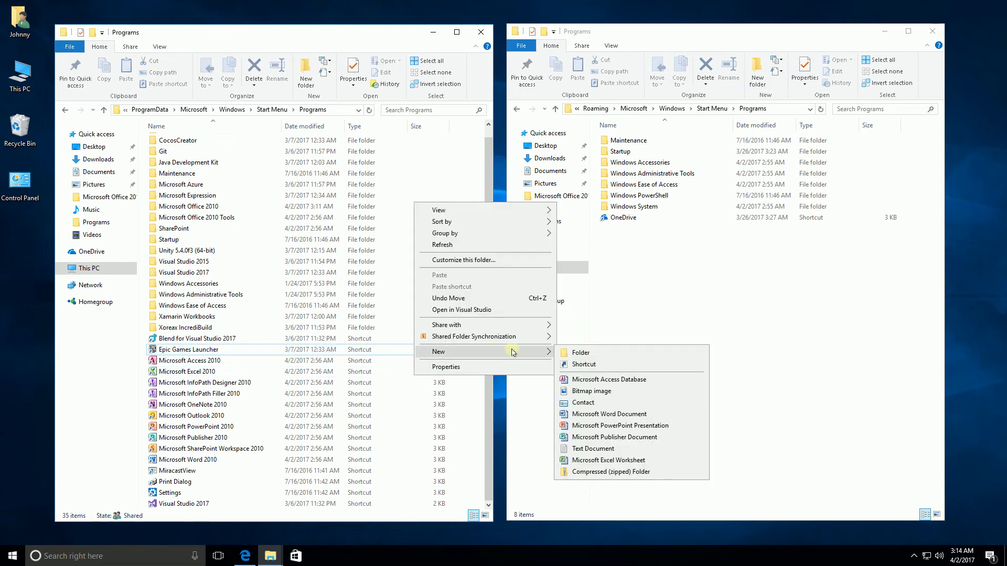
click(588, 355)
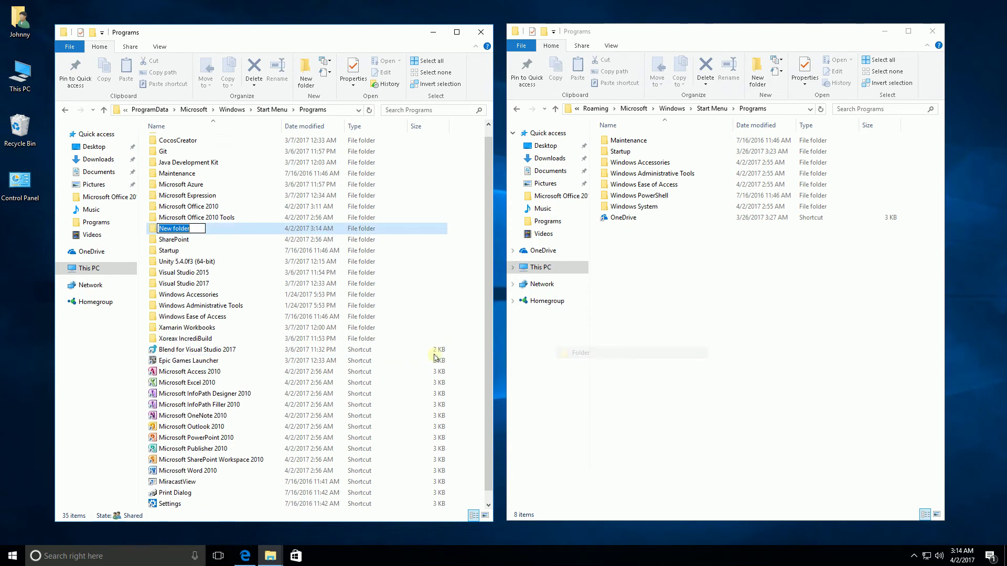
text(Microsoft Office 2010)
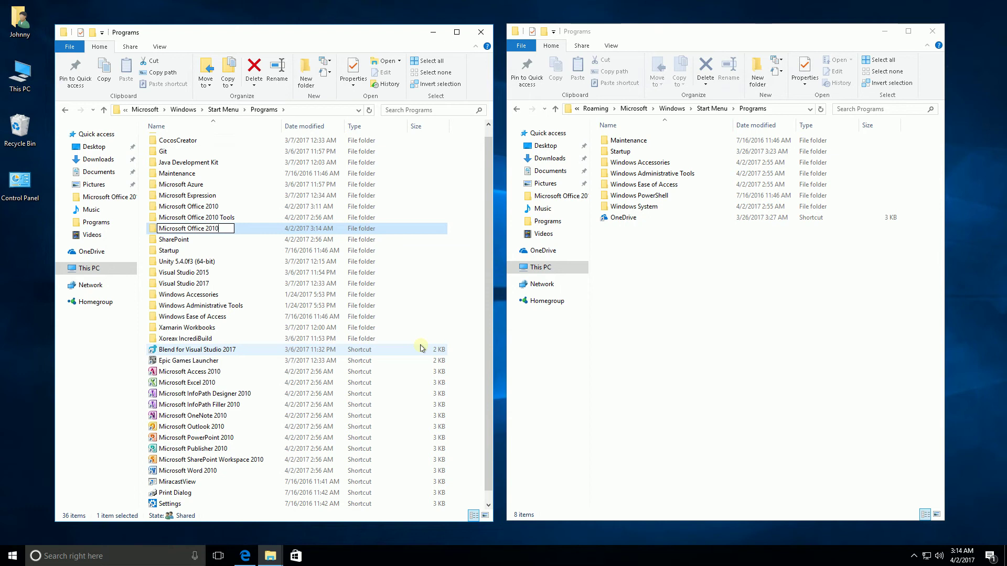
key(Return)
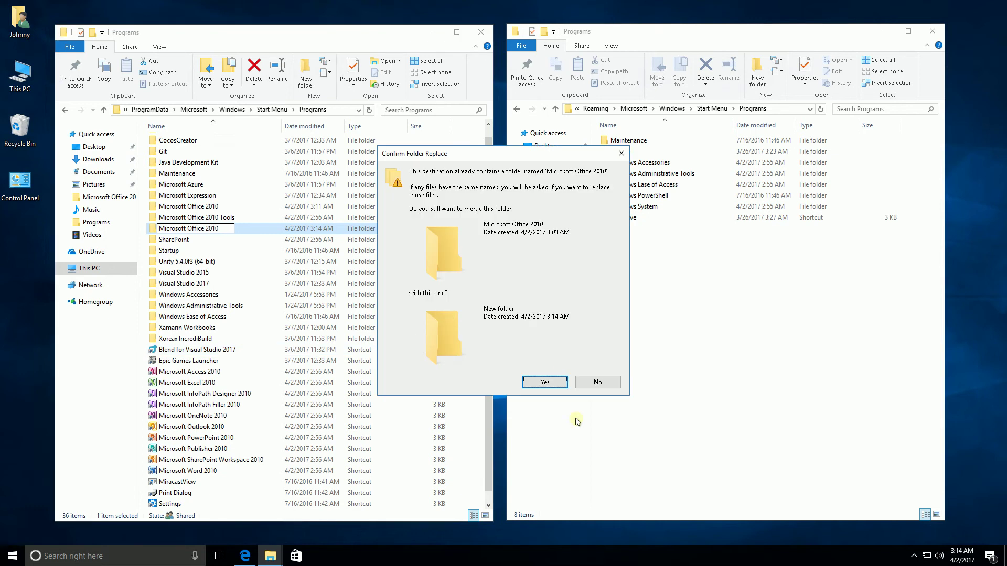
click(546, 384)
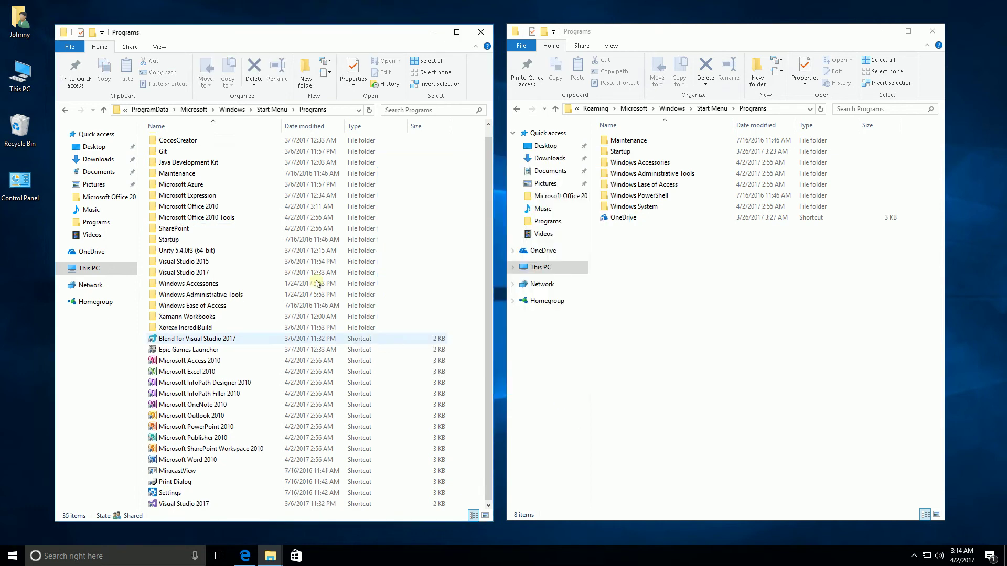
click(211, 207)
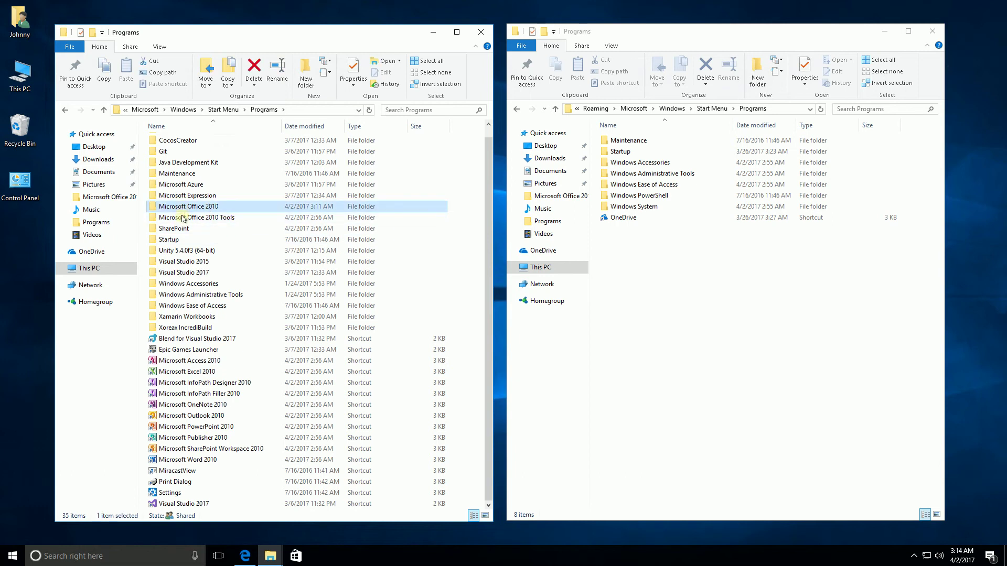
Move Microsoft Office 2010 Tools and the Access 2010 through Word 2010 shortcuts into Microsoft Office 2010
drag(184, 215, 217, 210)
click(185, 340)
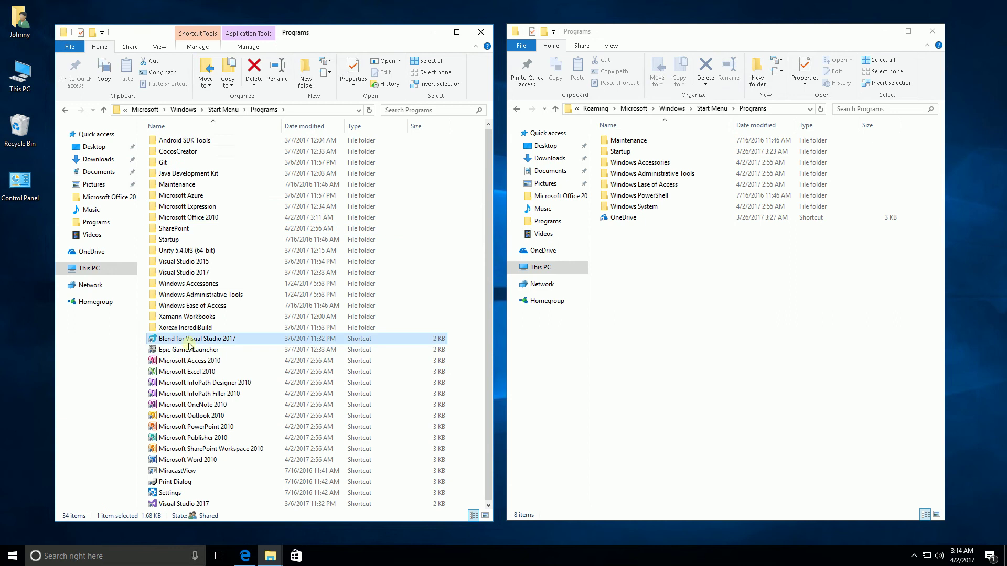
click(212, 362)
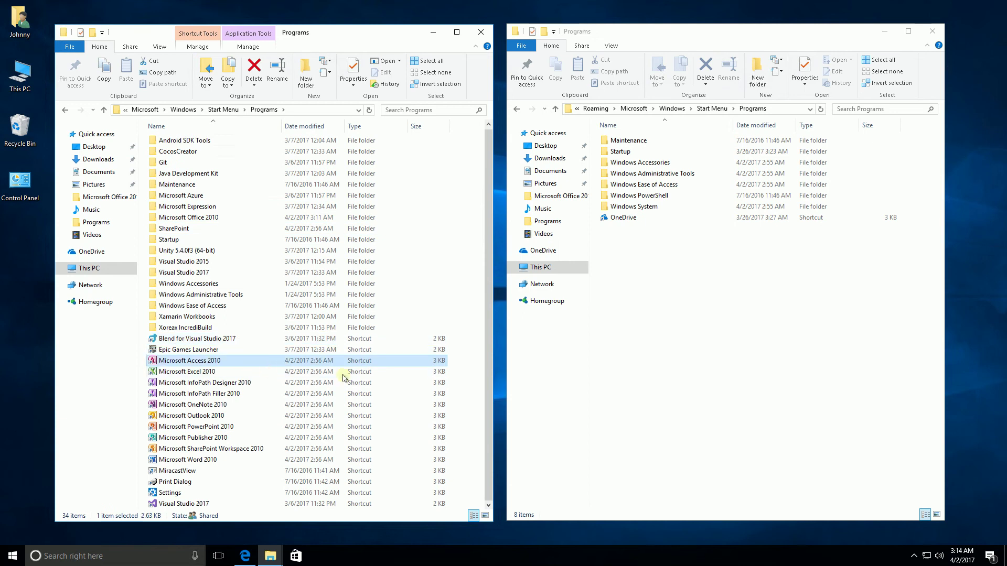
key(shift+Down)
key(shift+Down)
key(shift+Down)
key(shift+Down)
key(shift+Down)
key(shift+Down)
key(shift+Down)
key(shift+Down)
key(shift+Down)
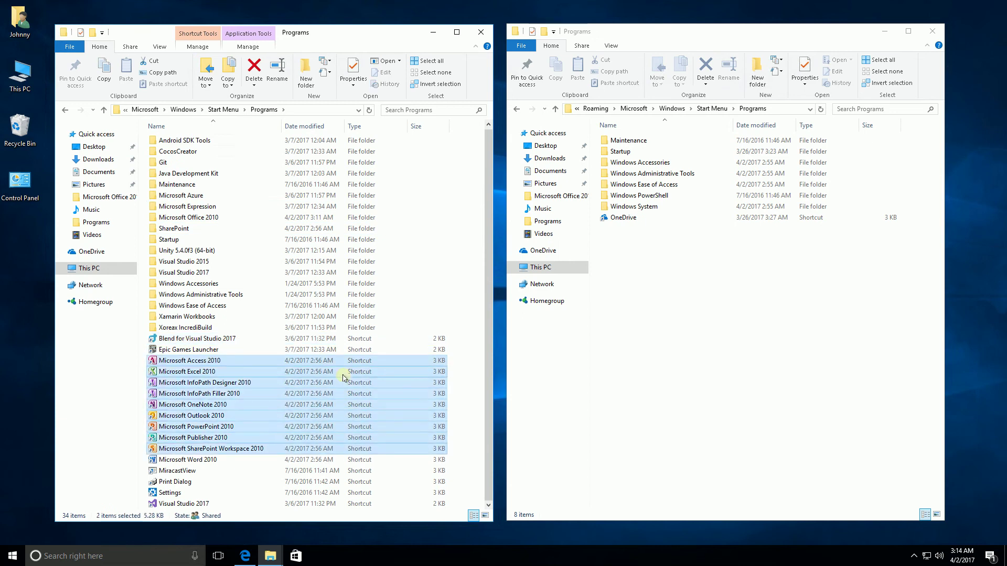
ctrl+click(155, 349)
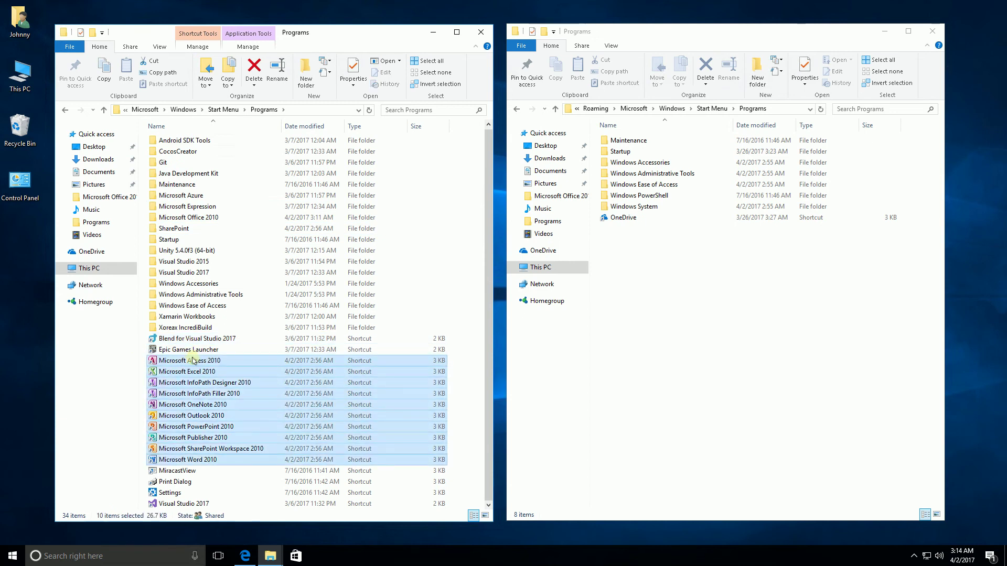
drag(193, 359, 218, 220)
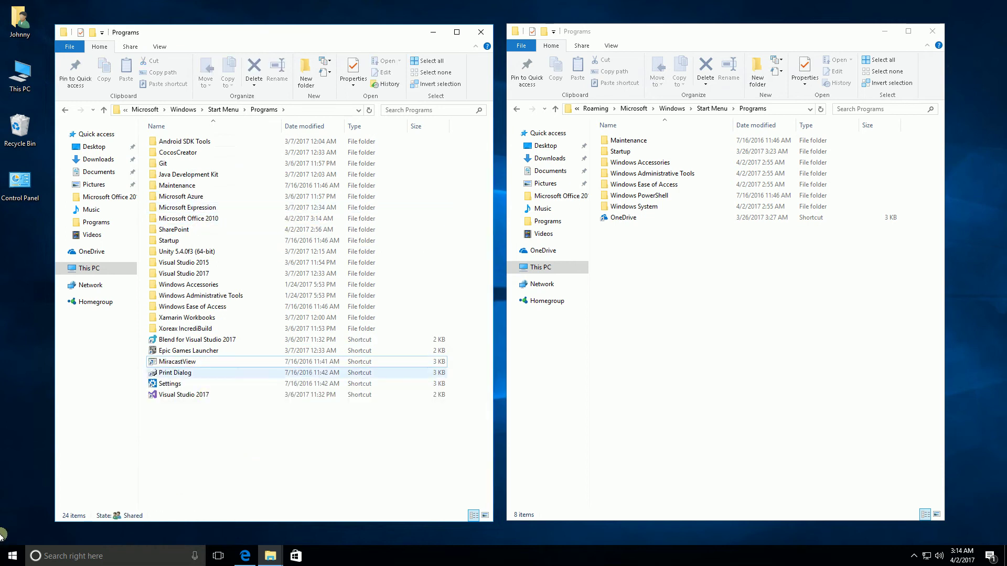
click(13, 558)
scroll(77, 412, down, 7)
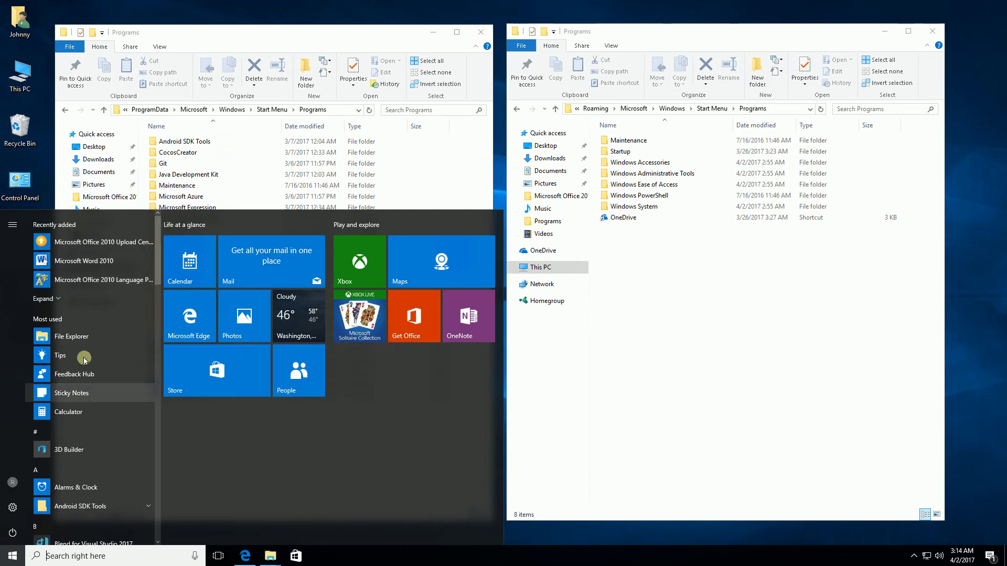
scroll(83, 364, down, 5)
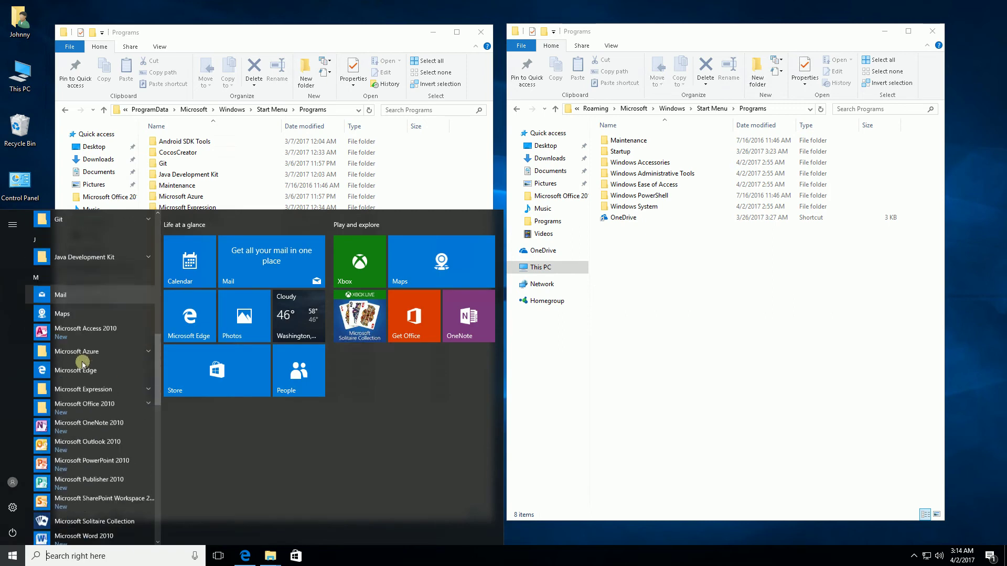
scroll(84, 367, up, 1)
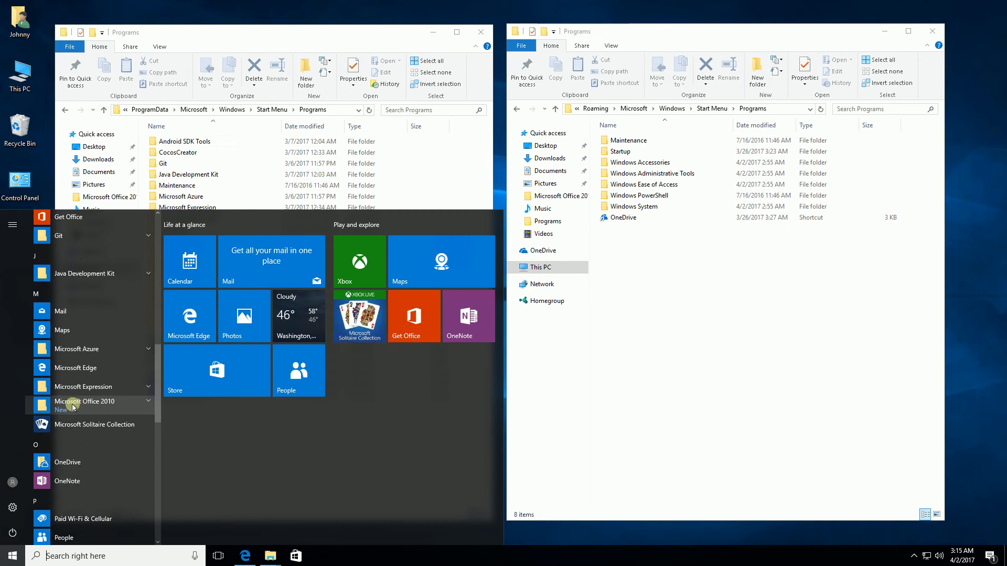
click(114, 403)
click(116, 403)
click(116, 404)
click(116, 404)
scroll(114, 377, down, 1)
scroll(114, 375, up, 1)
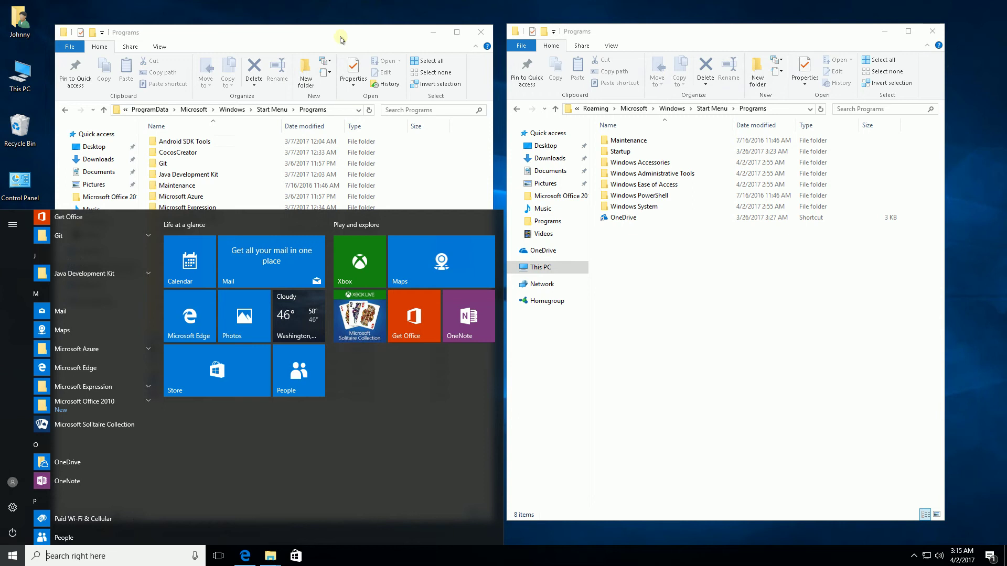
click(313, 37)
Create a new folder named Programming and select the developer tool folders through Microsoft Expression
right_click(207, 428)
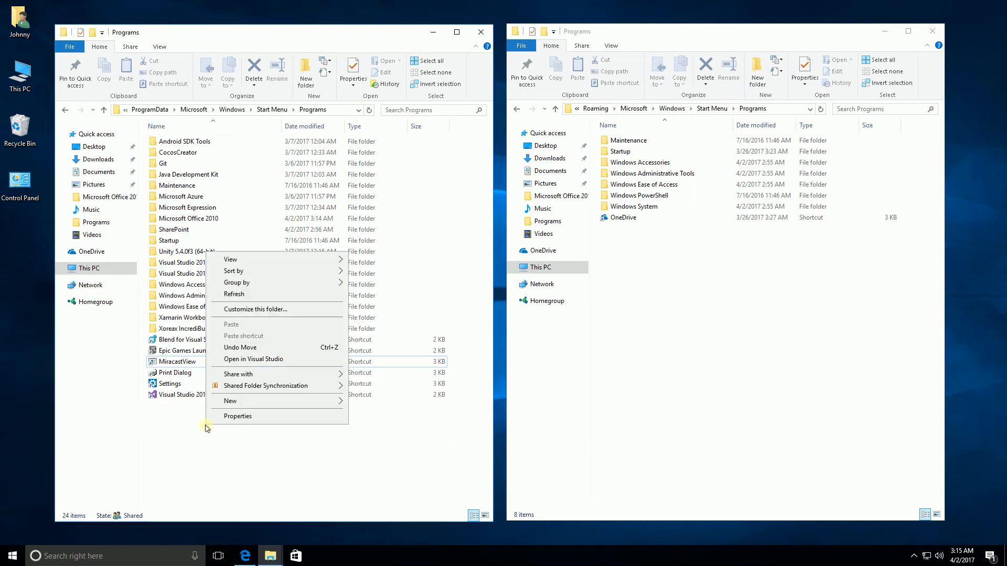
mouse_move(292, 402)
click(372, 403)
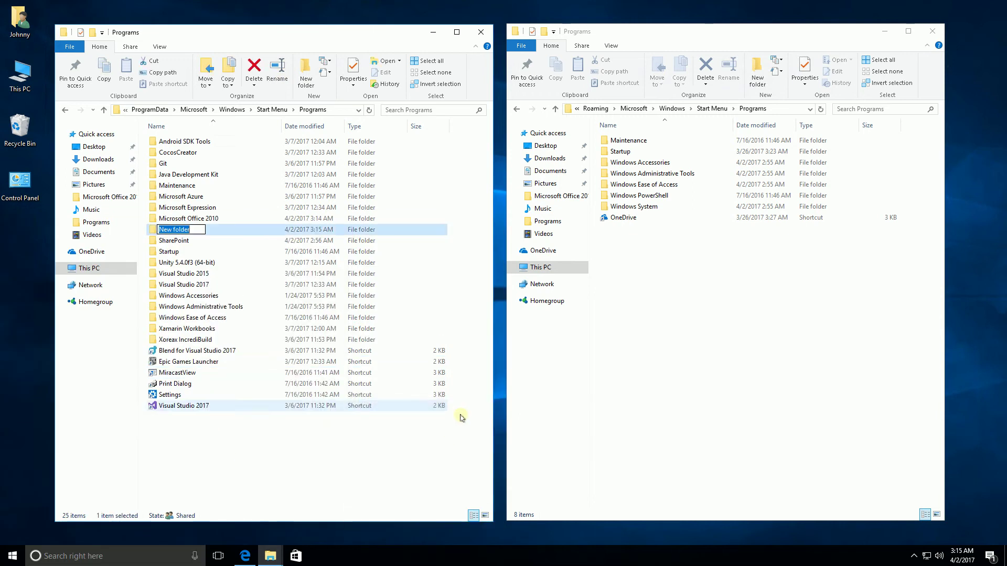
text(Program)
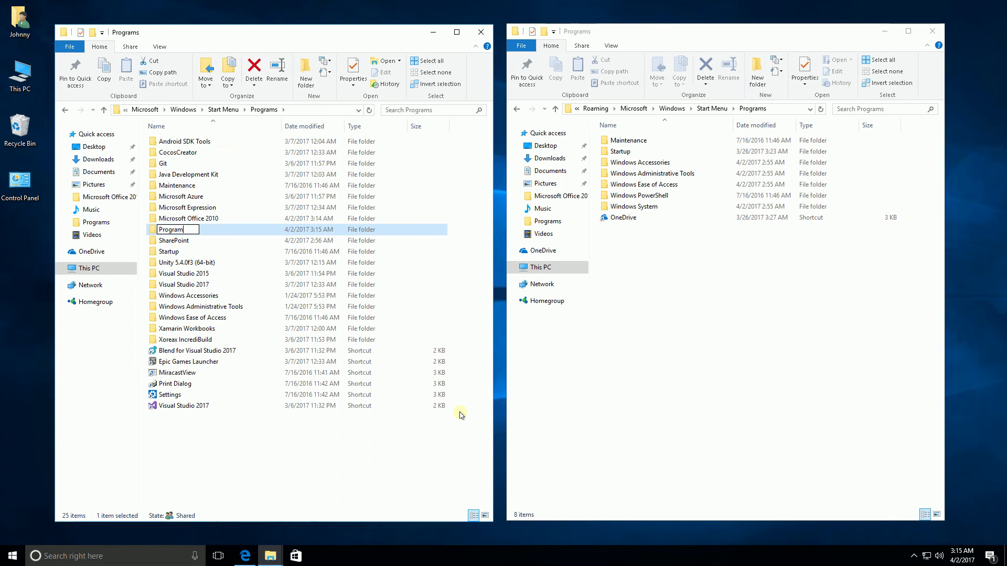
text(ming)
key(Return)
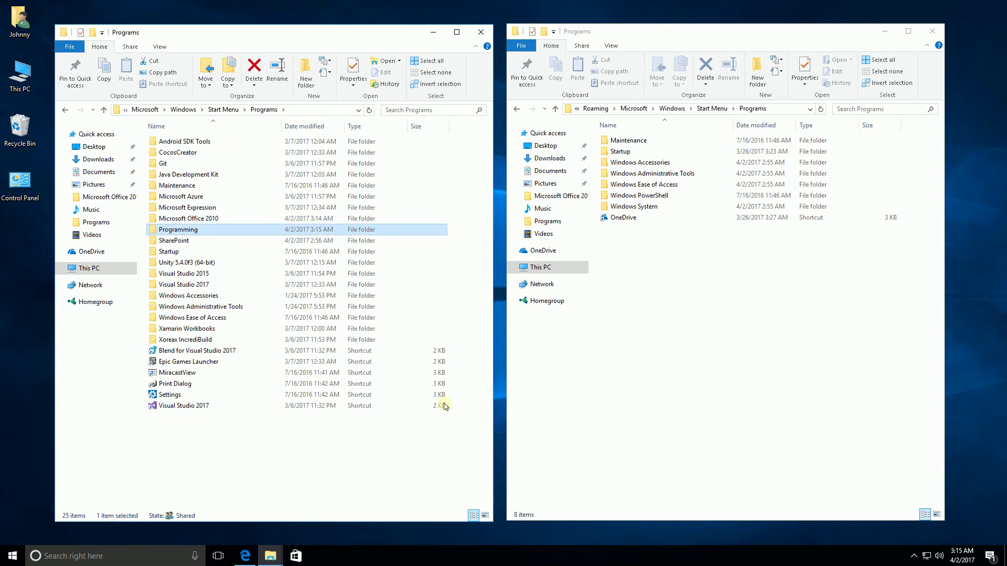
click(199, 209)
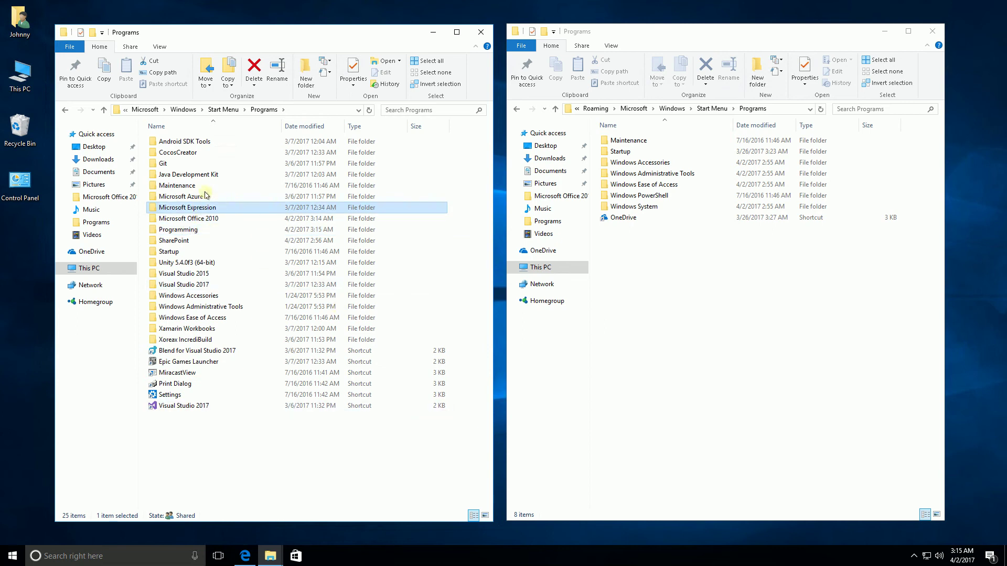
drag(204, 195, 192, 232)
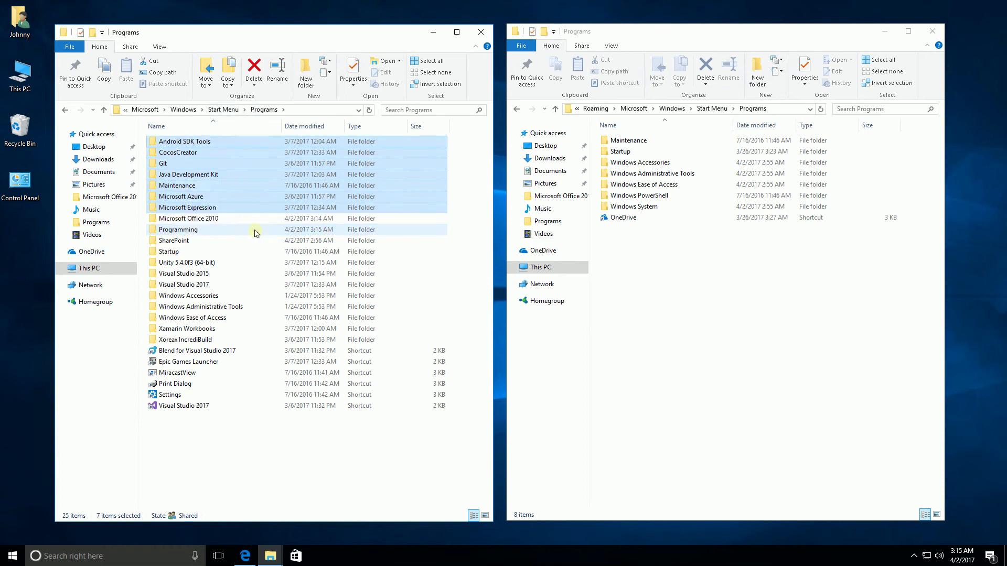
Expand and collapse the Programming group in the Start menu to check the moved tools
click(12, 556)
scroll(114, 385, down, 8)
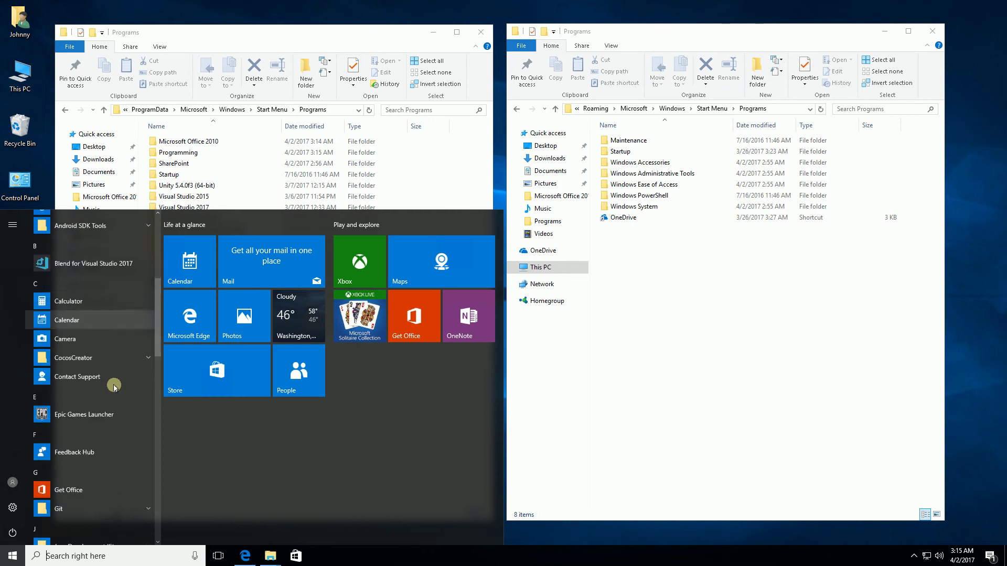
scroll(114, 385, down, 4)
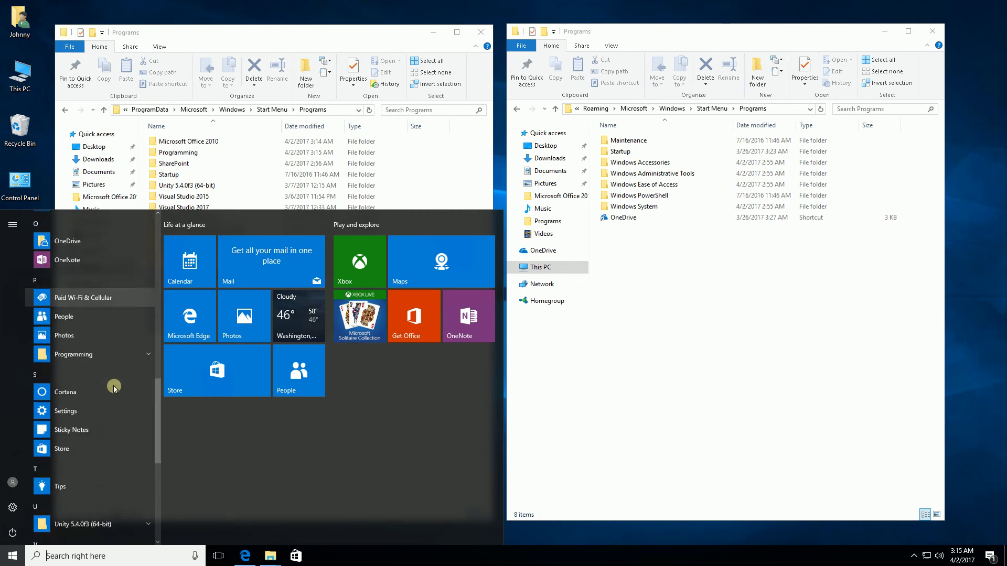
click(97, 343)
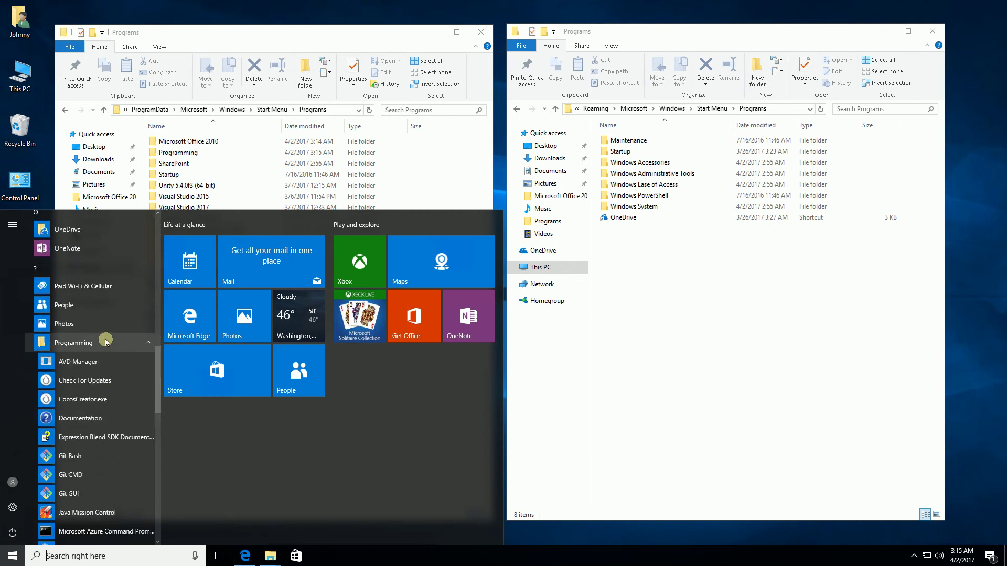
click(137, 343)
scroll(116, 388, down, 3)
scroll(116, 388, up, 15)
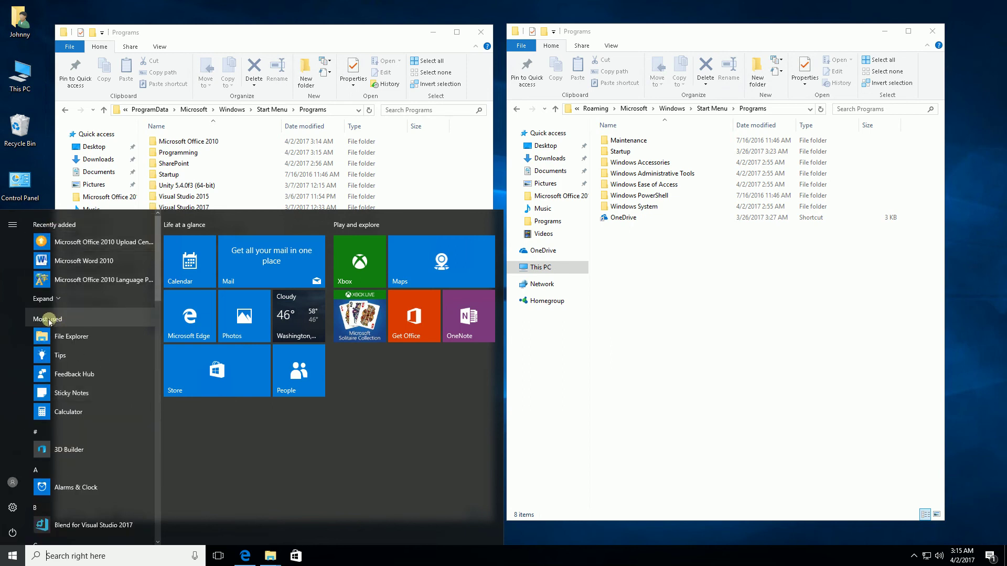
In taskbar settings, open the Start page and switch Show most used apps Off
right_click(381, 557)
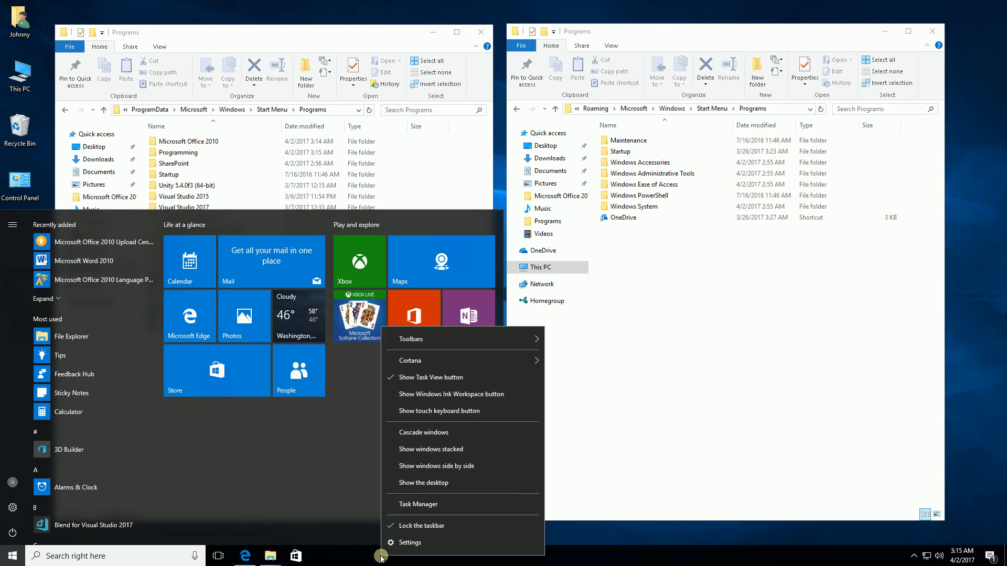
click(373, 555)
right_click(364, 553)
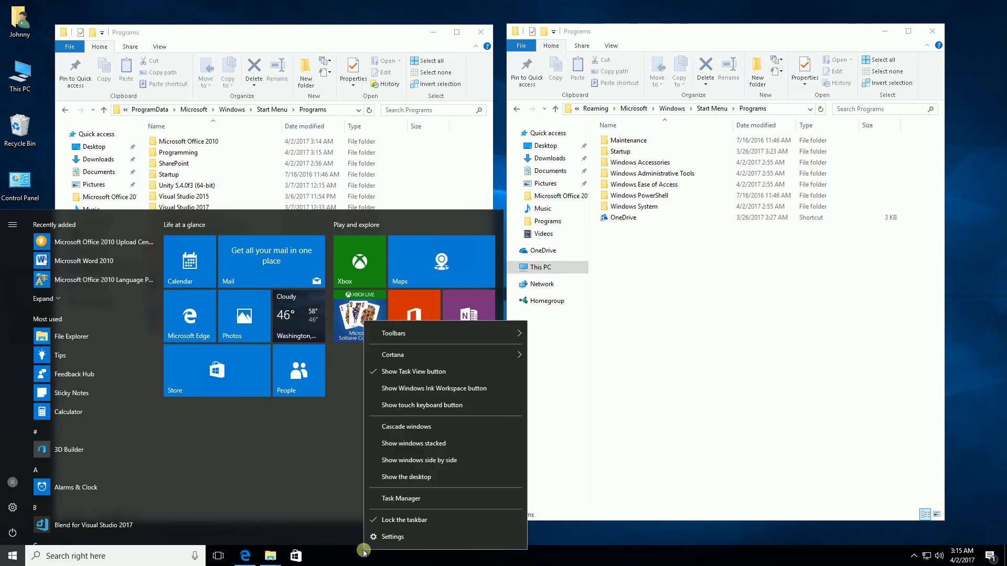
click(385, 536)
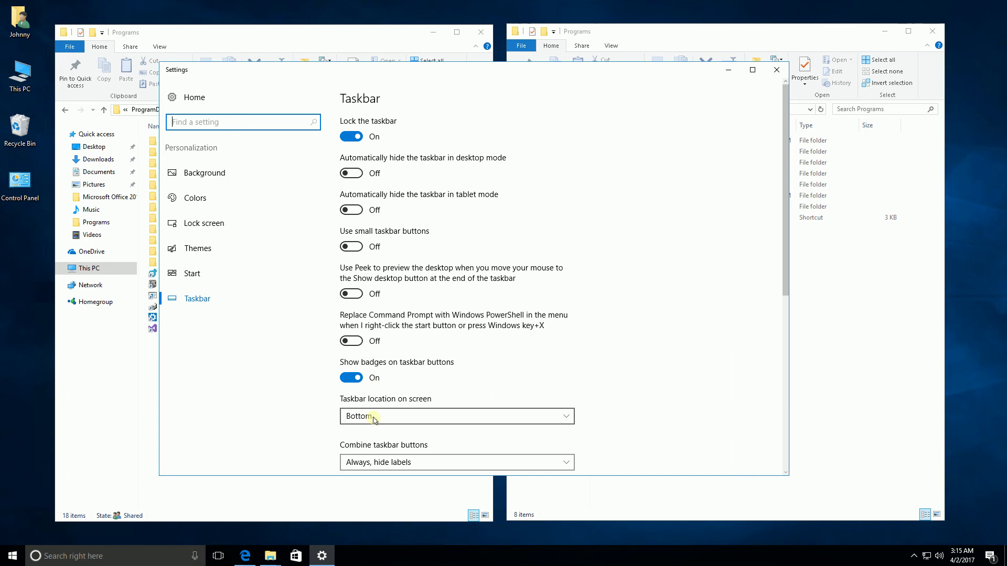
click(192, 274)
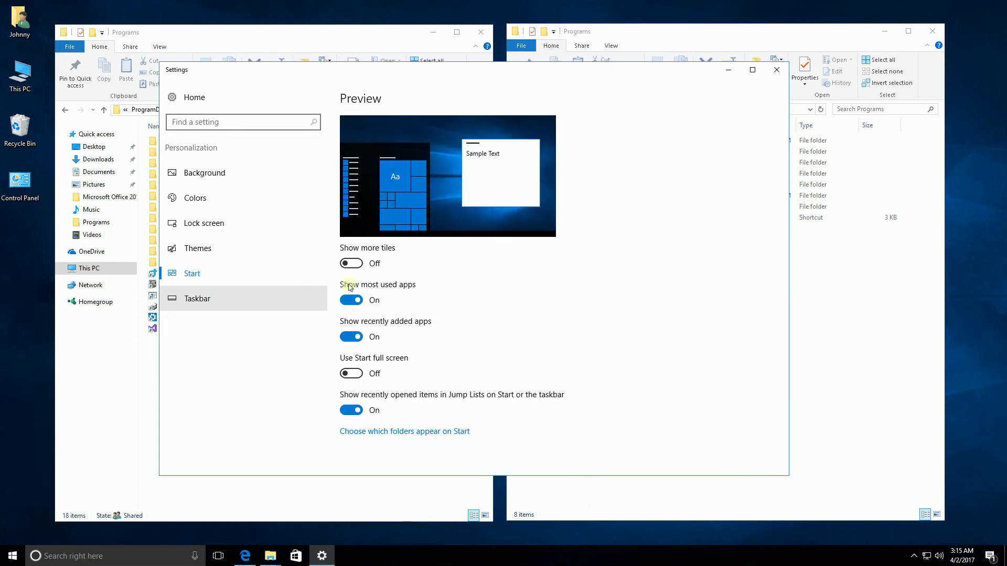
click(347, 302)
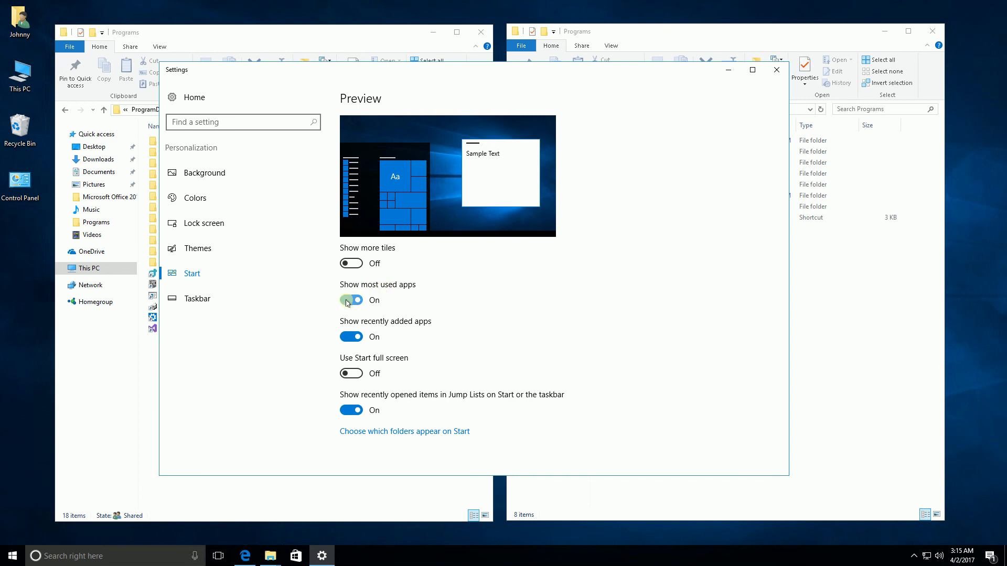
Check the Start menu, then switch Show recently added apps Off
click(13, 556)
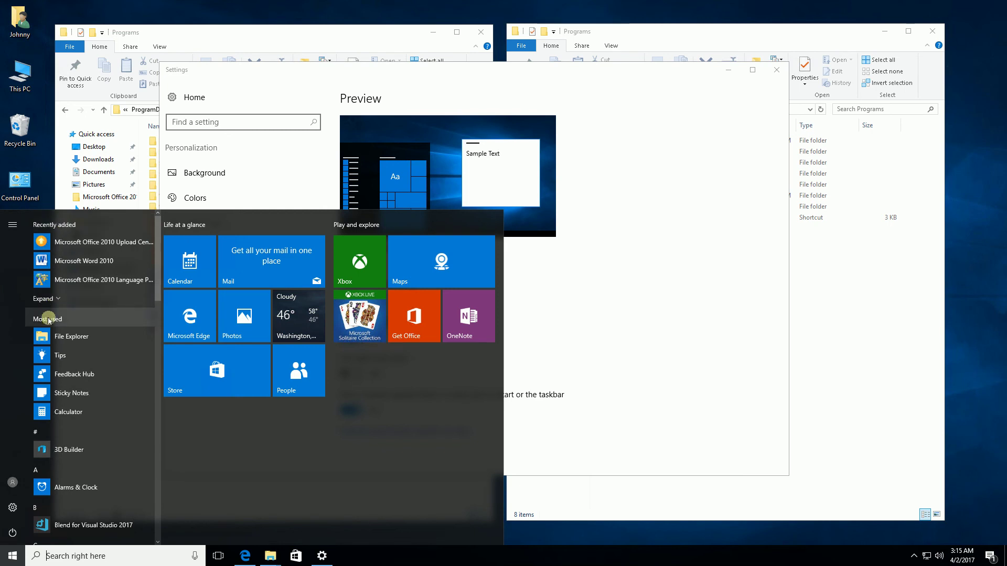
click(707, 298)
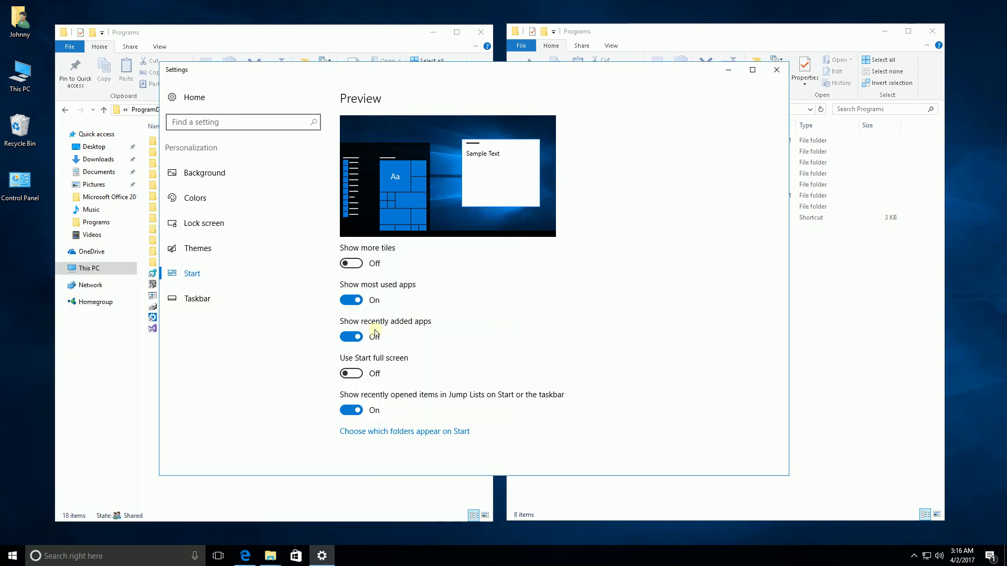
click(355, 338)
click(358, 300)
Scroll through the Start menu's alphabetical app list to review the groups
click(3, 560)
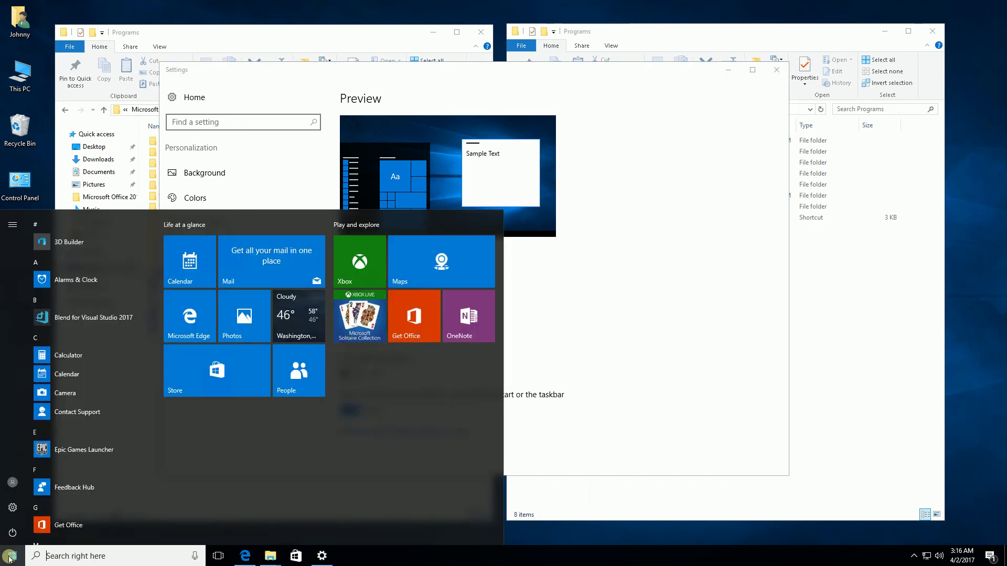
scroll(104, 344, down, 15)
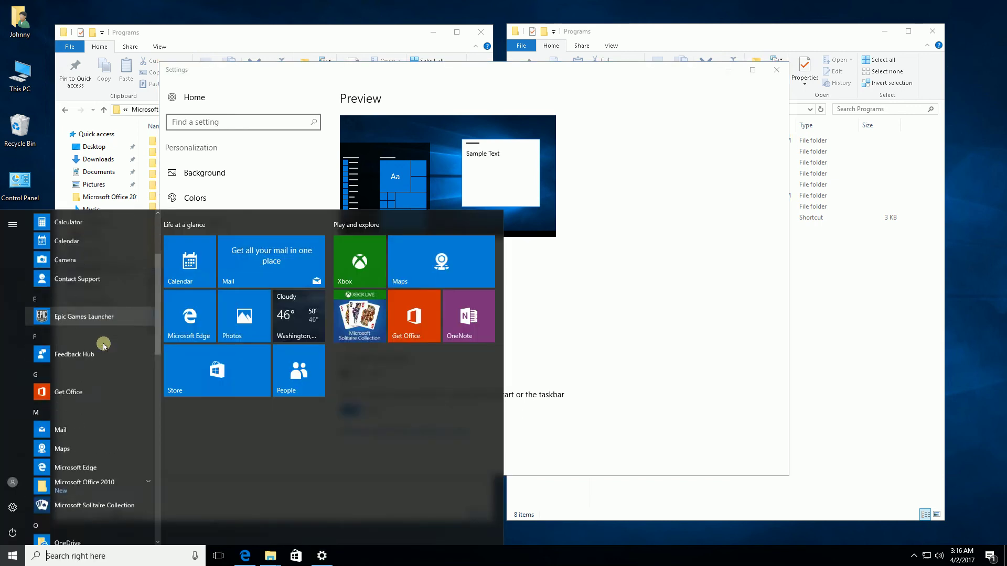
scroll(103, 346, down, 5)
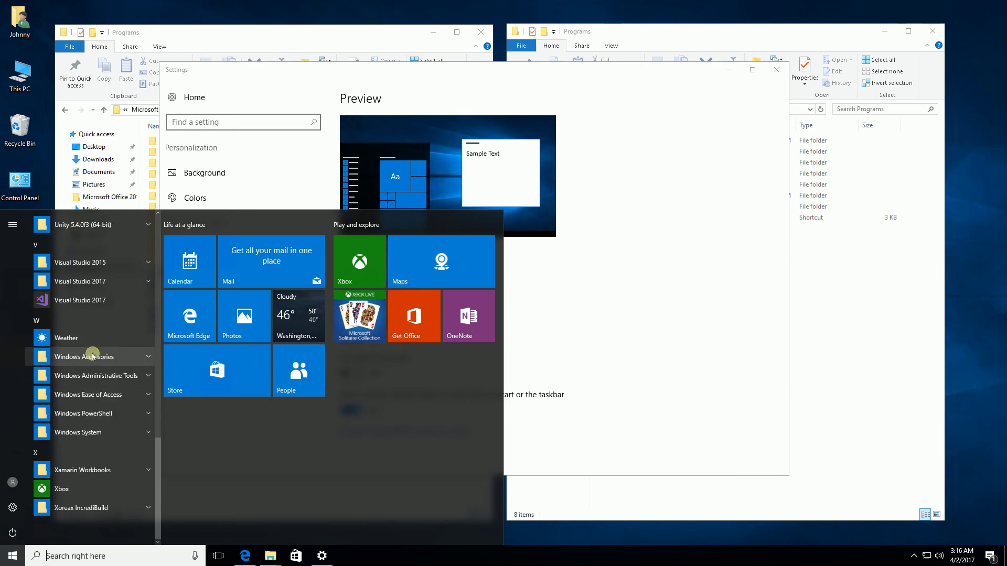
scroll(93, 357, up, 10)
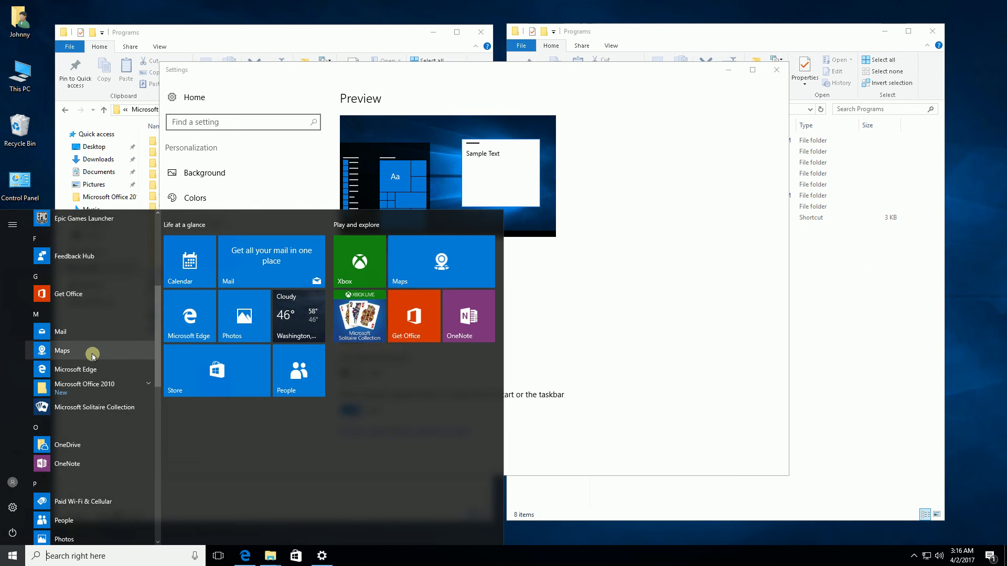
scroll(92, 357, up, 5)
Bring the roaming Programs window forward and view its full address path
click(292, 36)
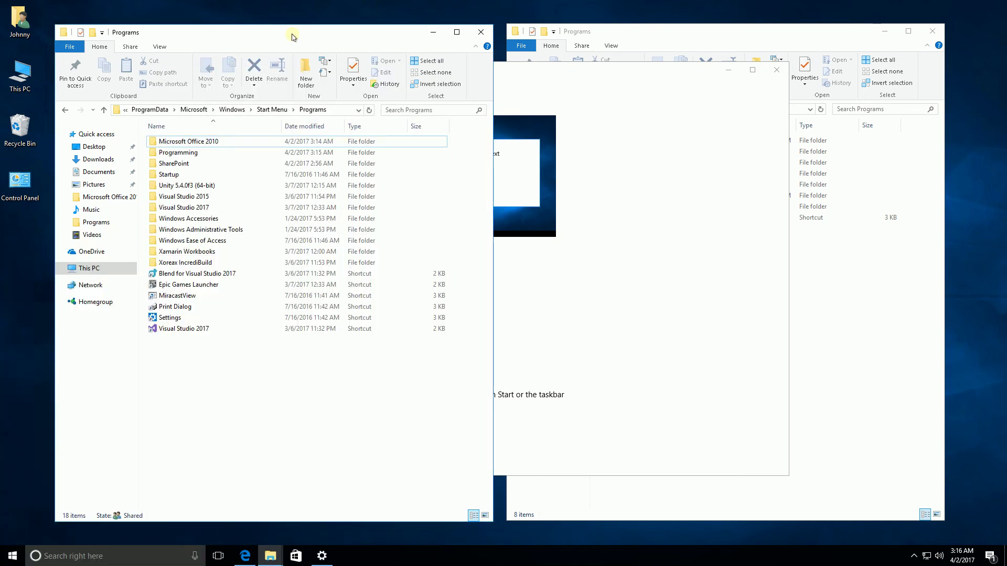
click(683, 35)
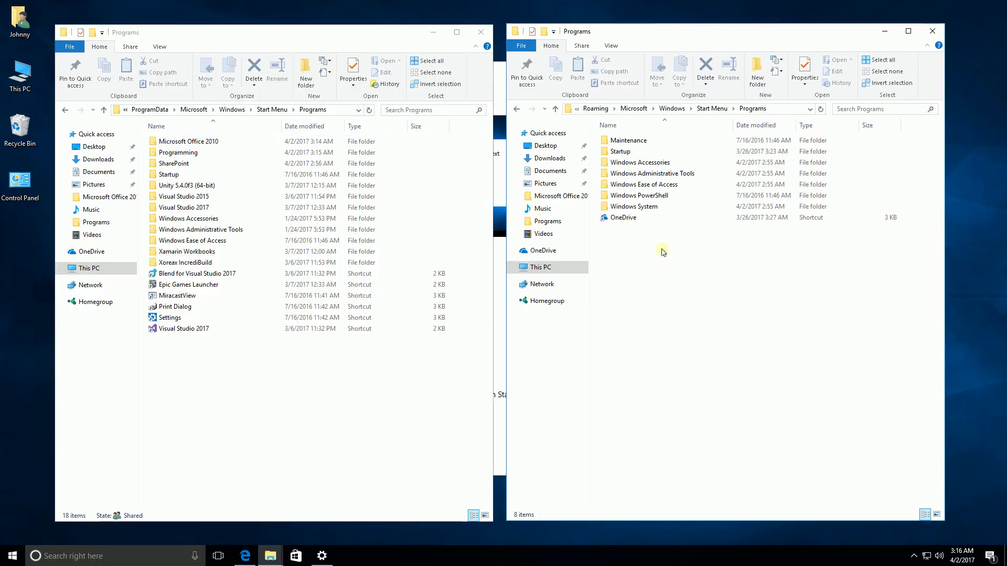
click(779, 109)
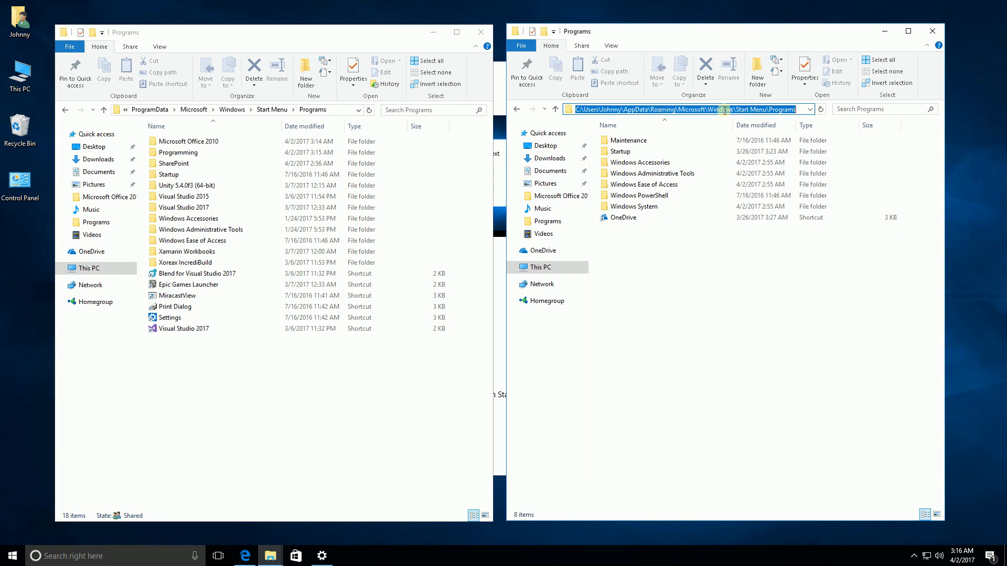
click(640, 293)
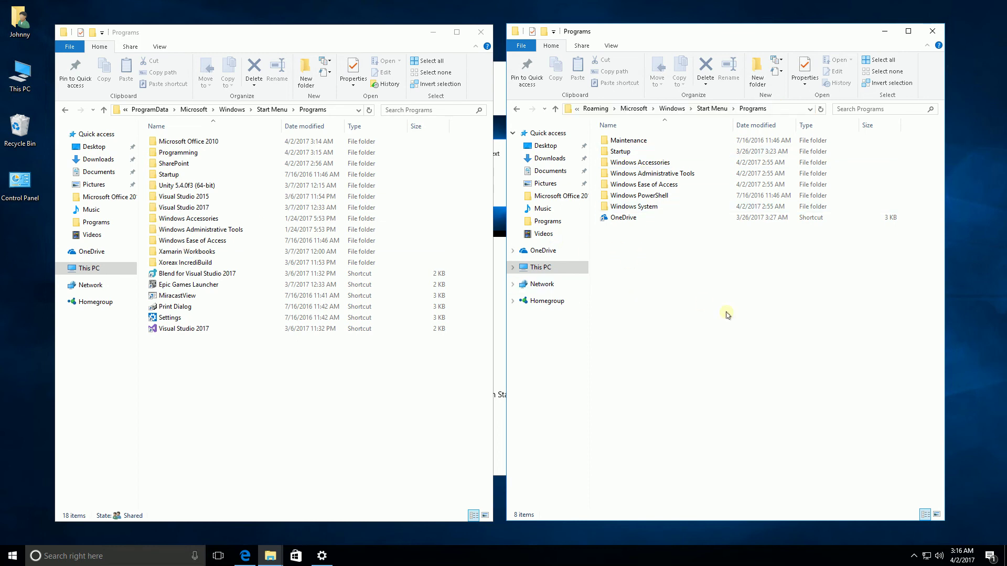
Create a Utility folder in roaming Programs and select Windows Accessories through Windows System
right_click(619, 272)
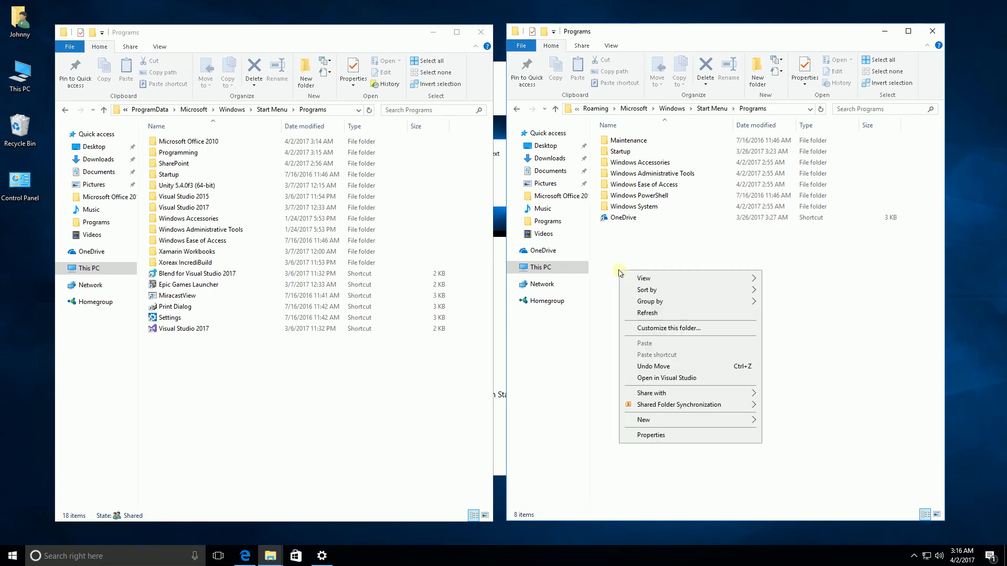
mouse_move(710, 423)
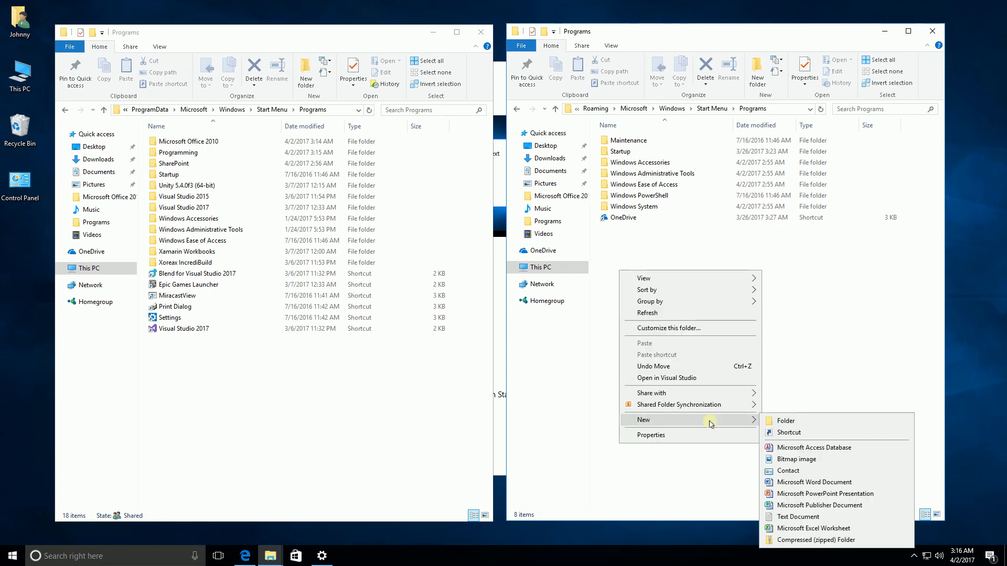
click(788, 423)
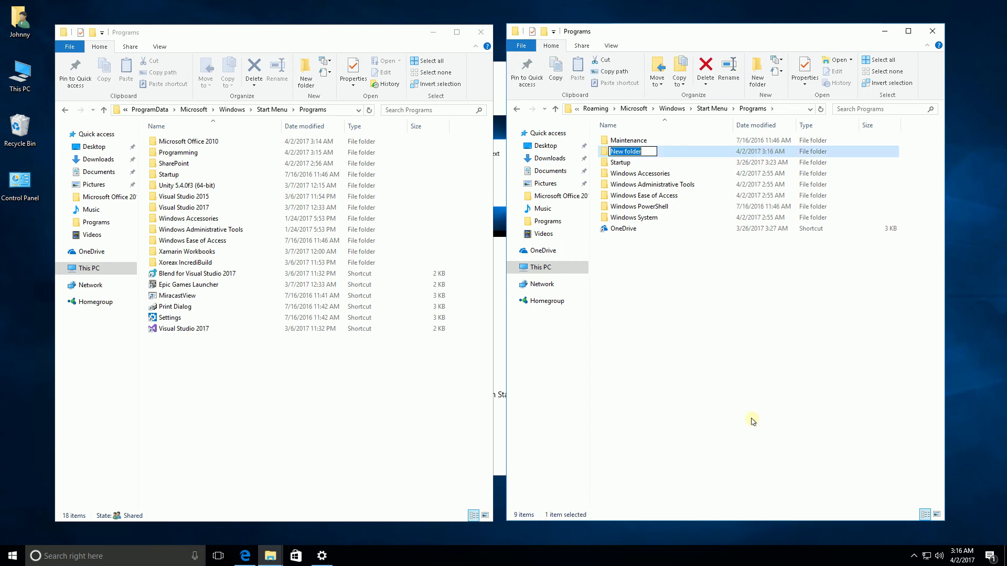
text(Utility)
key(Return)
click(634, 217)
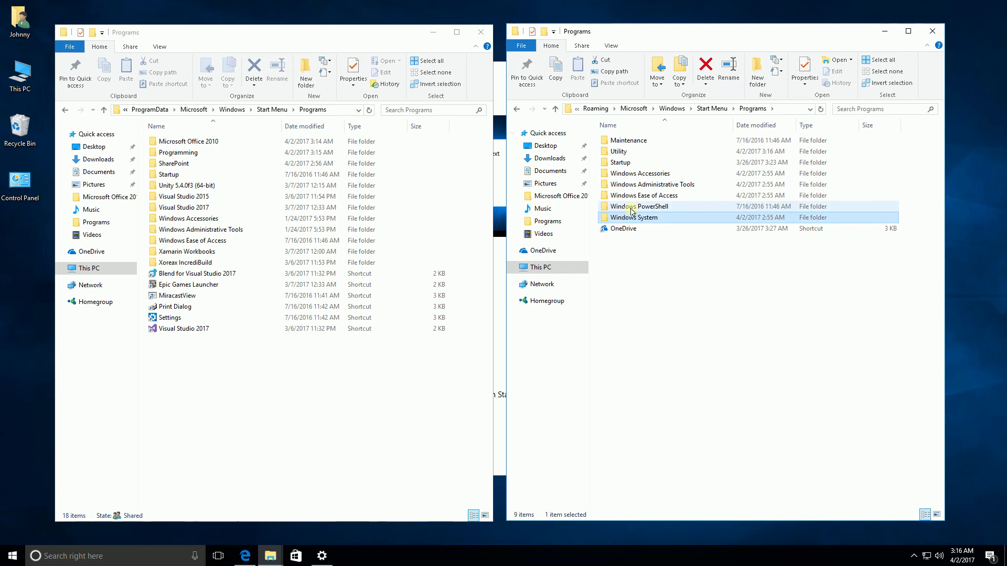
drag(632, 210, 620, 164)
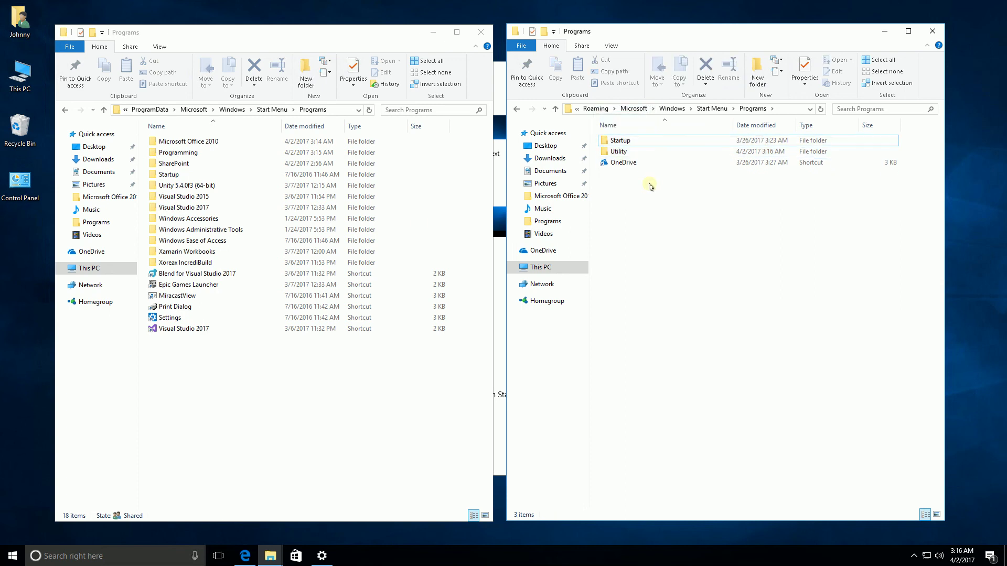
click(205, 231)
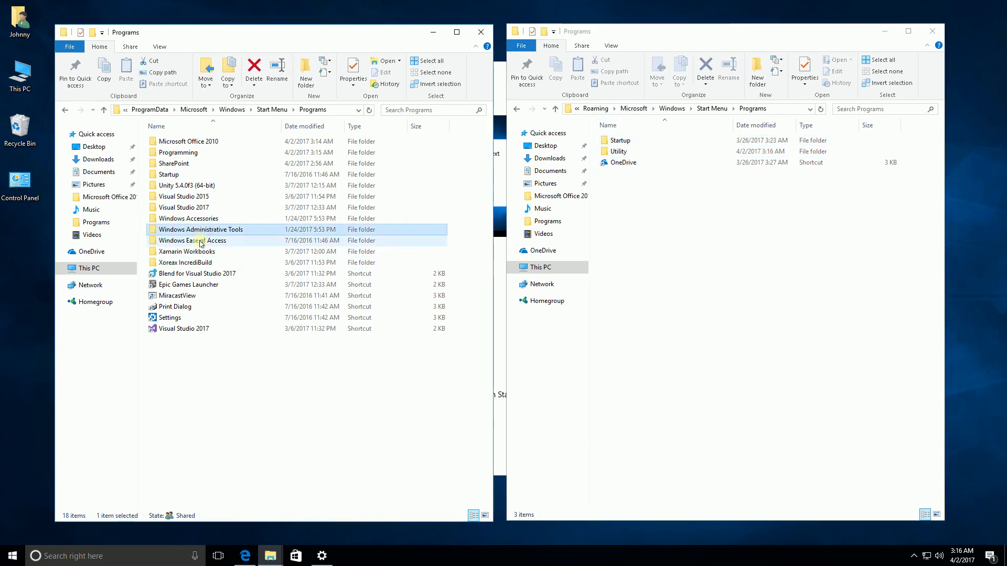
Move Windows Administrative Tools into the Utility folder, granting the permission requested
mouse_move(190, 232)
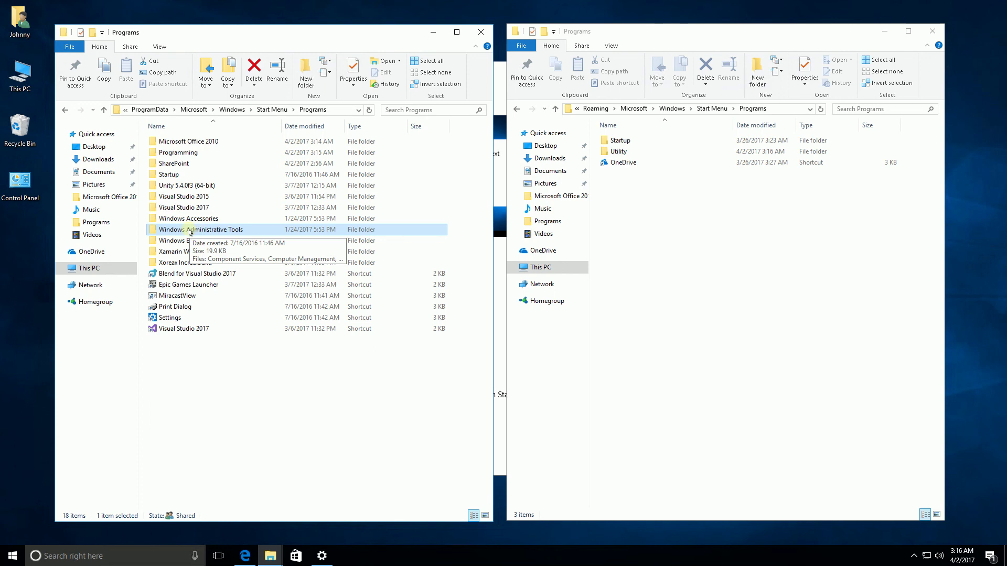
key(ctrl+c)
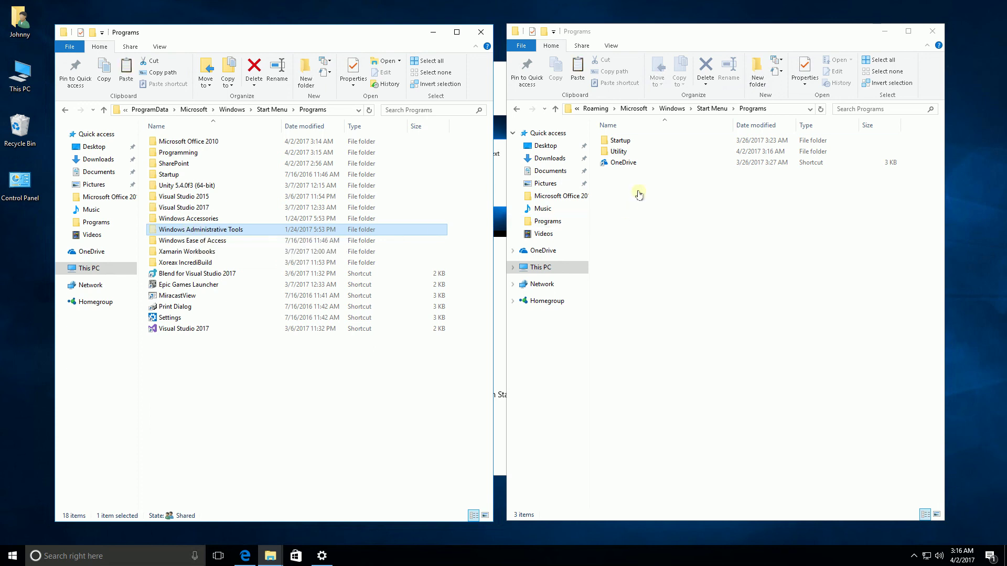
double_click(618, 151)
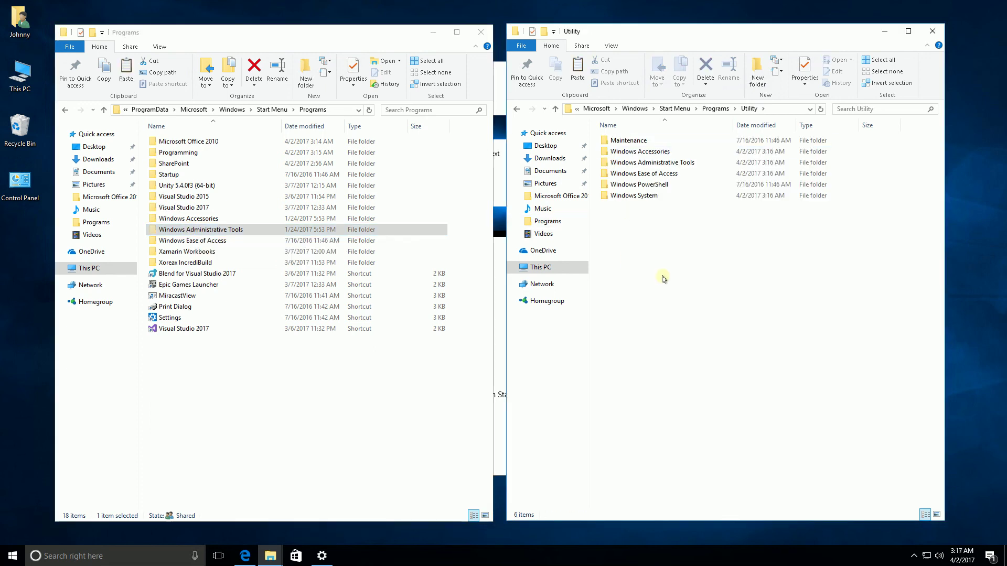
key(ctrl+v)
click(517, 256)
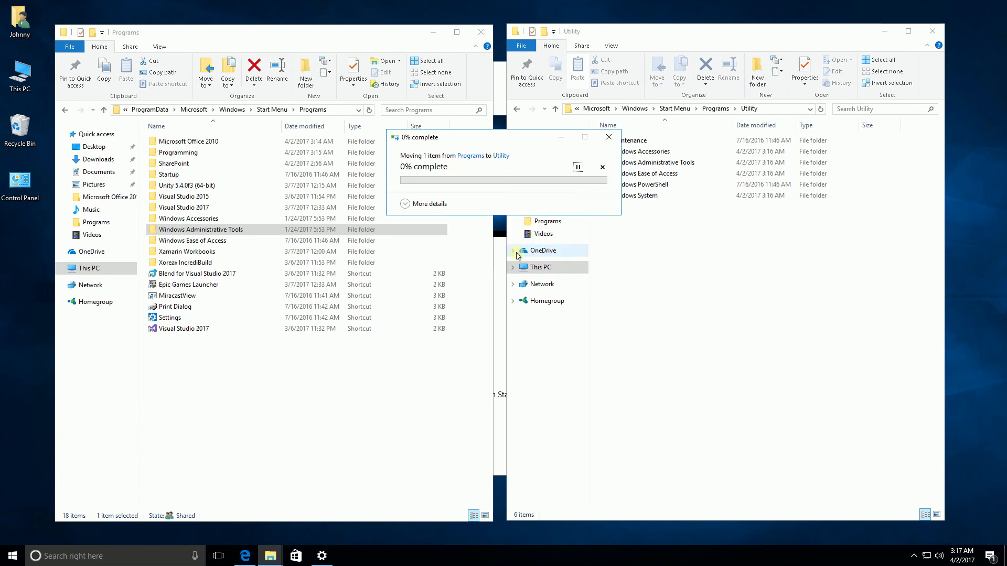
Move Windows Ease of Access and then Windows Accessories into Utility
click(236, 242)
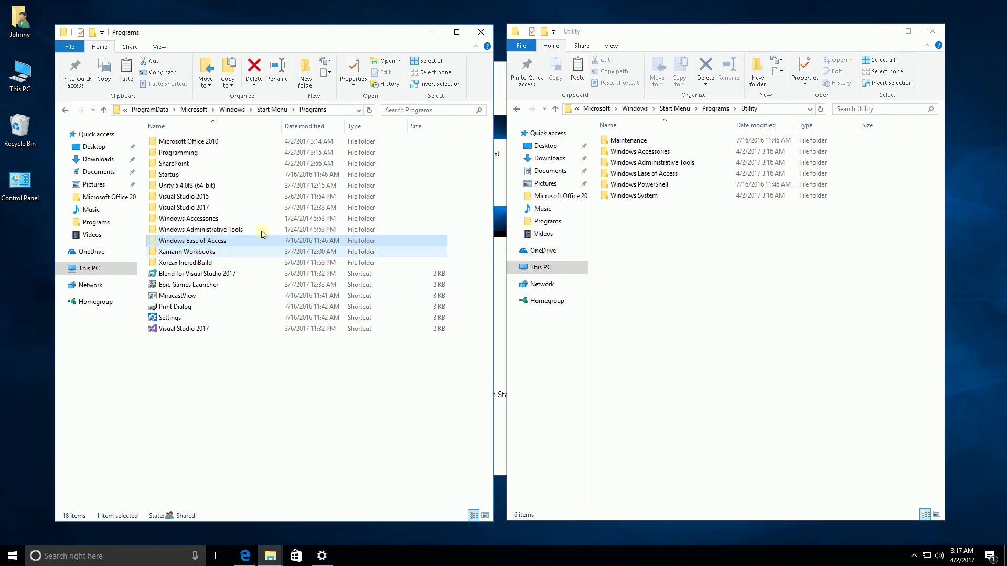
click(681, 264)
key(ctrl+v)
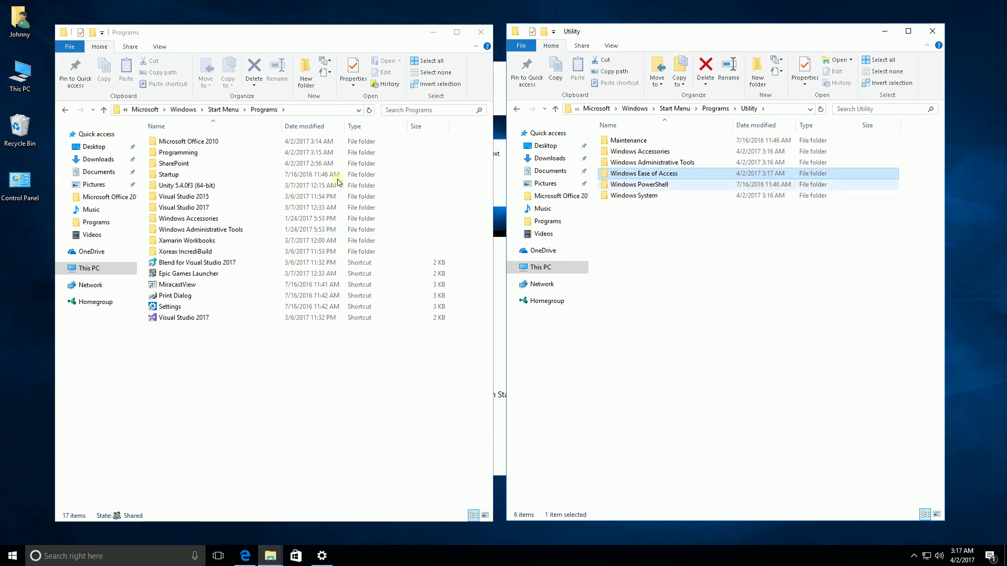
click(257, 221)
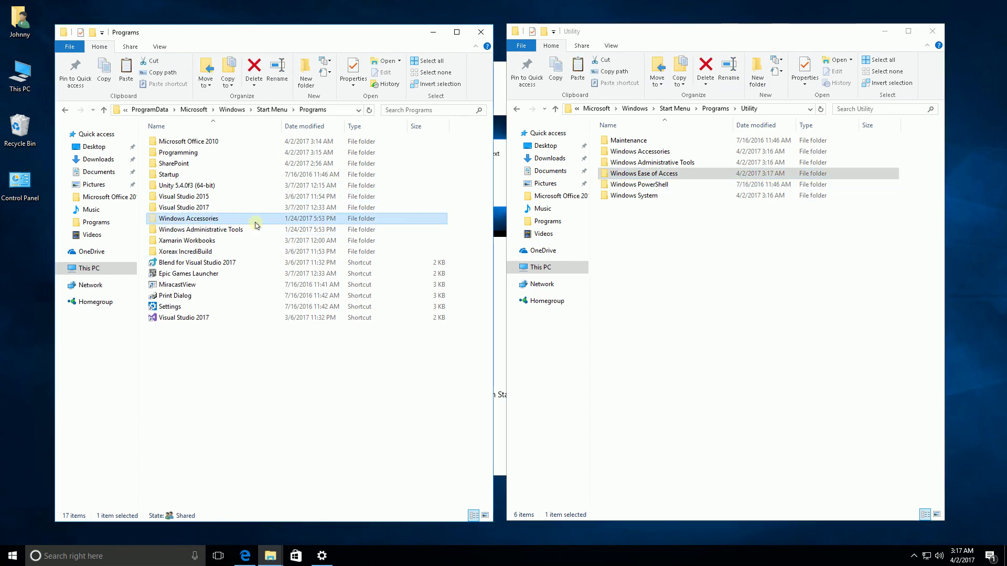
click(734, 244)
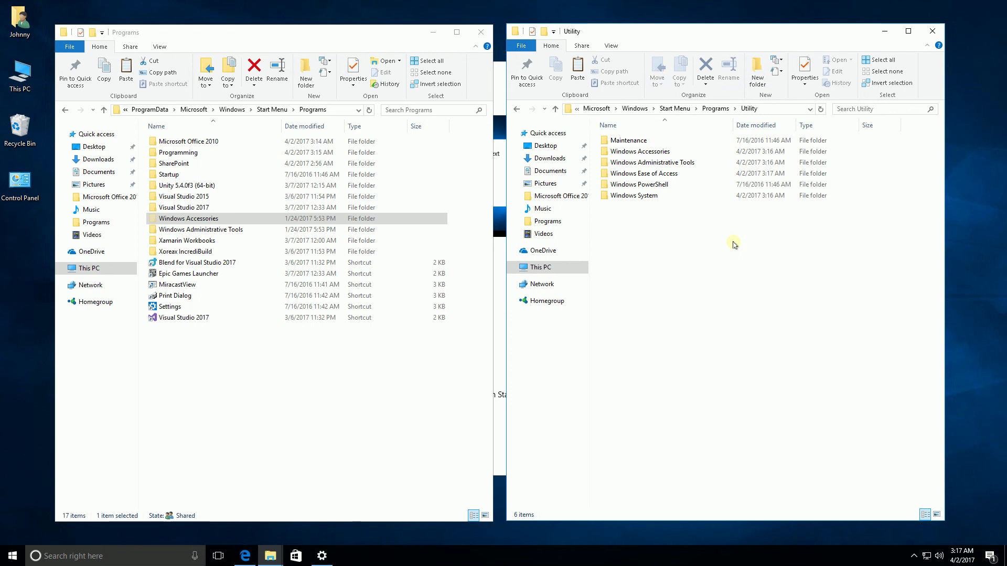
key(ctrl+v)
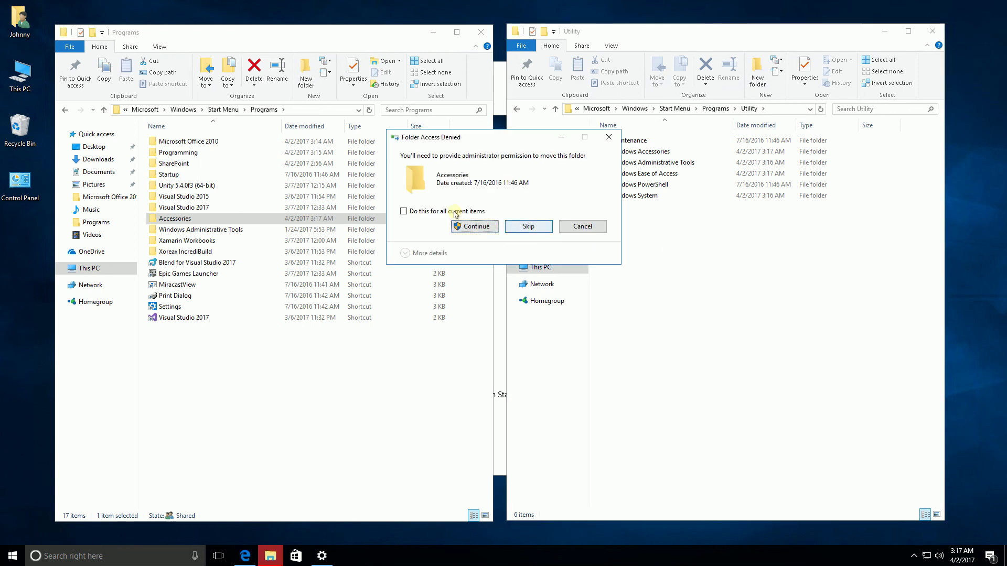
Grant administrator permission for all items, retry and skip missing items, then cancel the final Item Not Found error
click(403, 211)
click(475, 227)
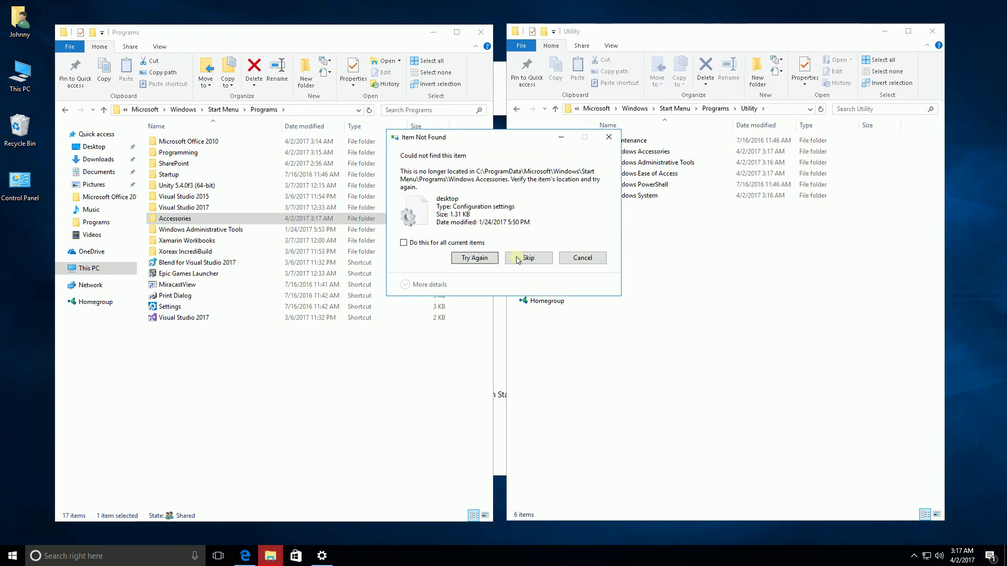
click(449, 243)
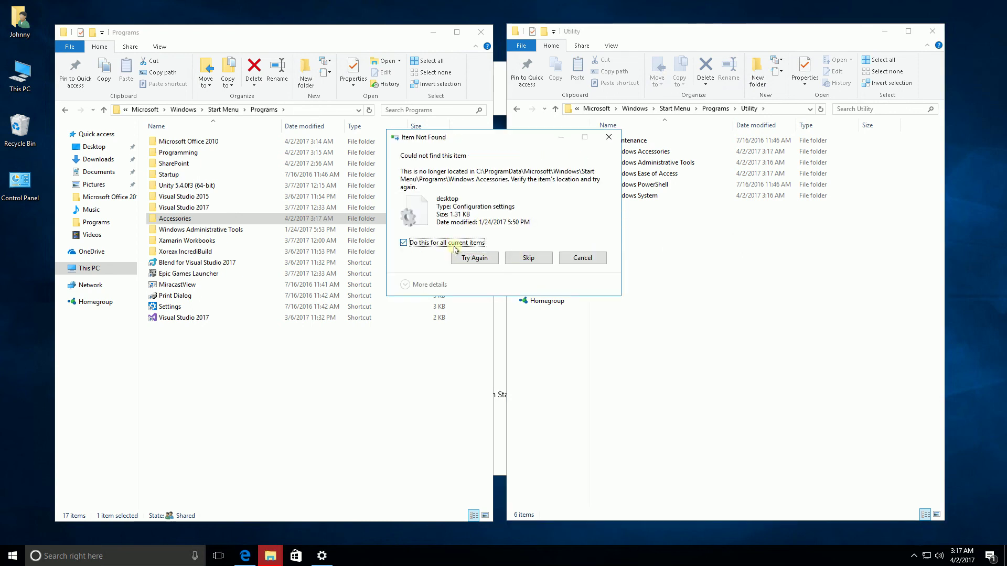
click(483, 260)
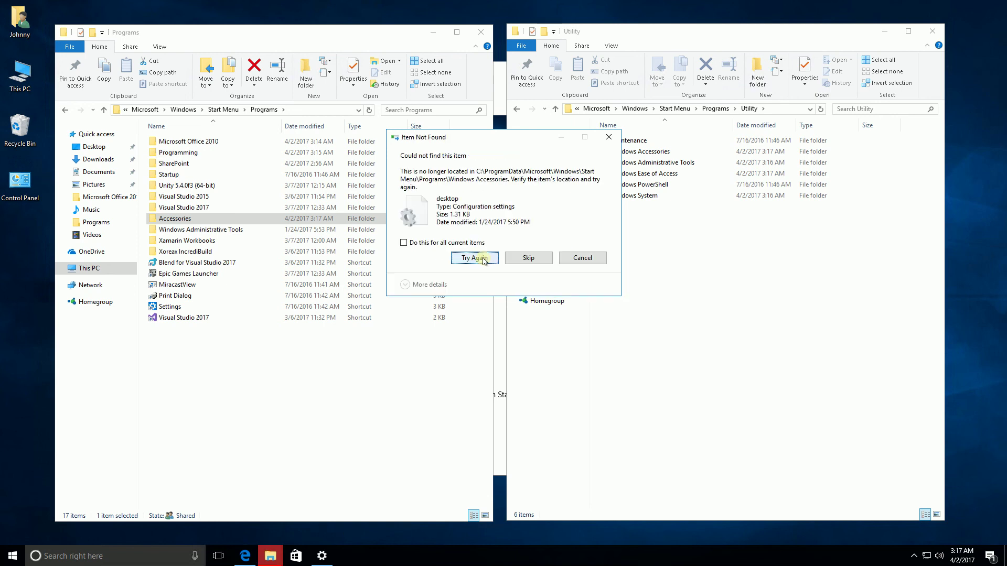
click(462, 243)
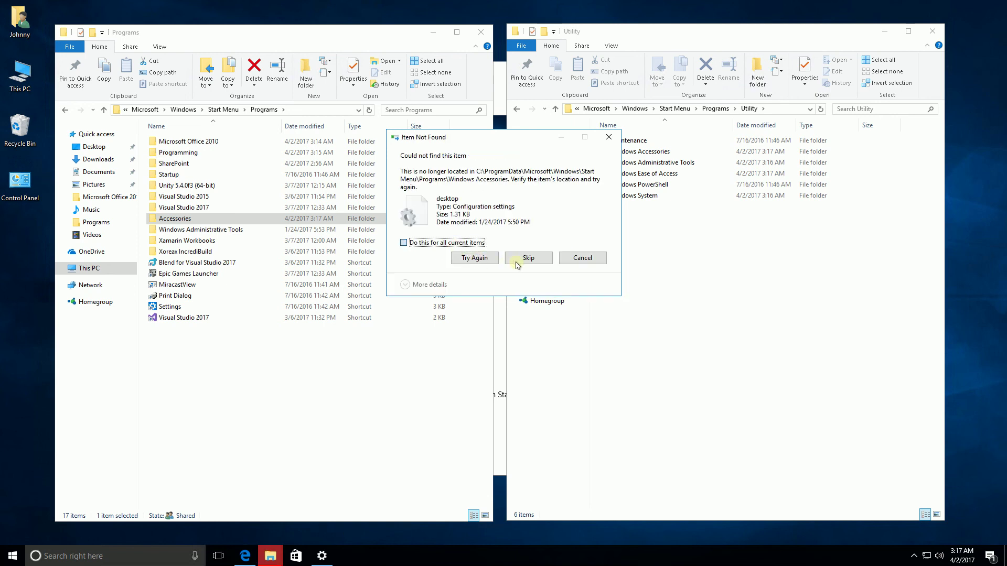
click(473, 259)
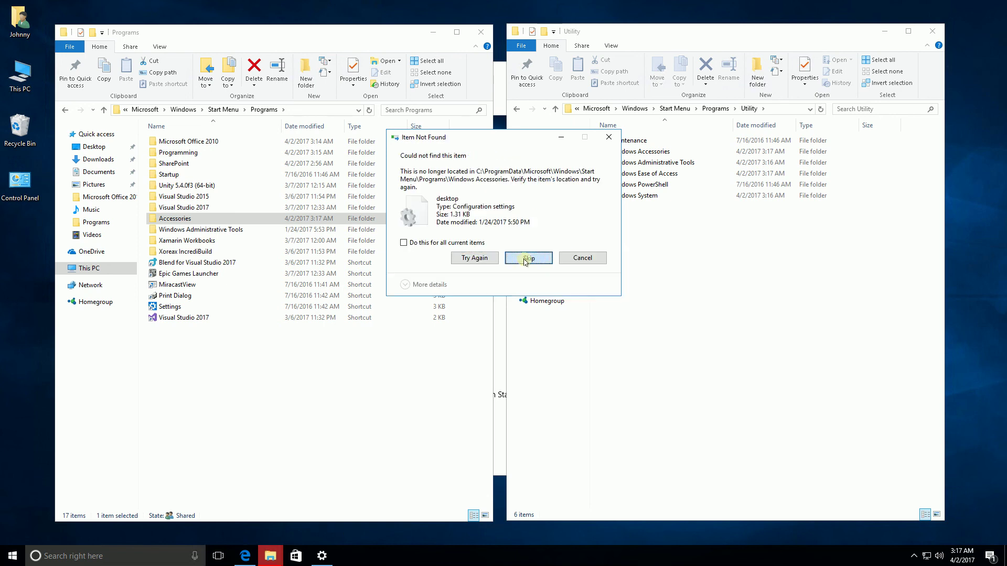
click(528, 260)
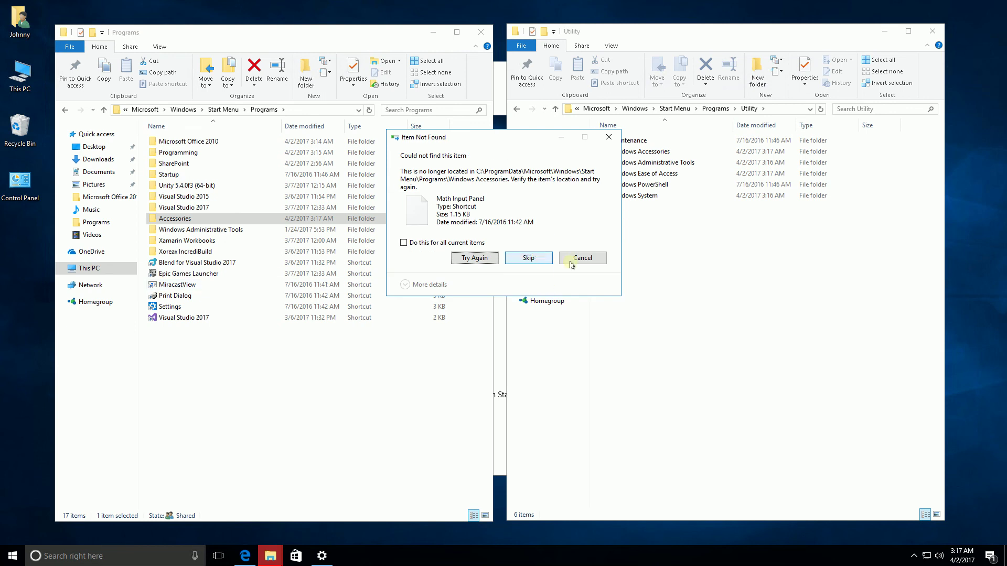
click(584, 259)
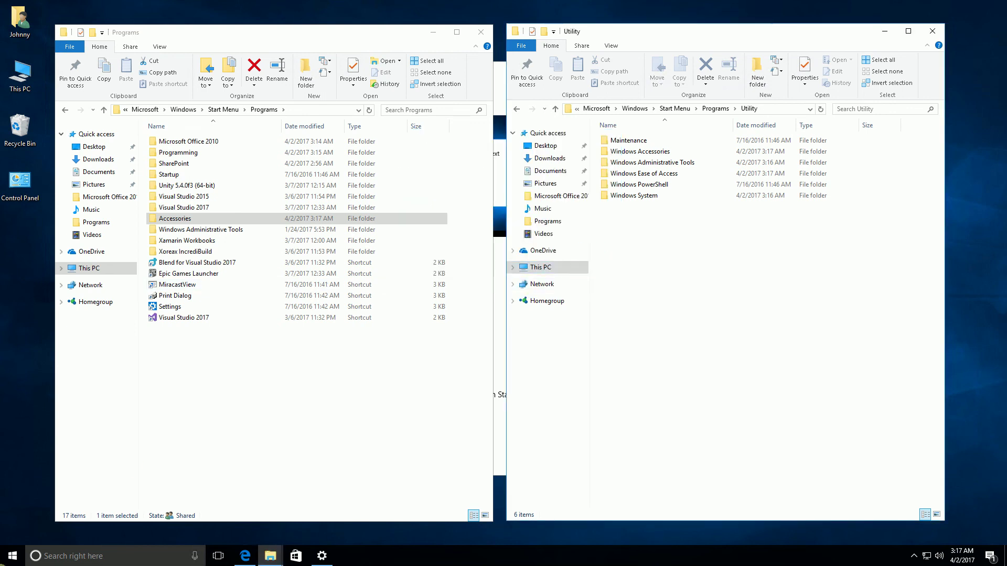
click(13, 559)
scroll(52, 446, down, 10)
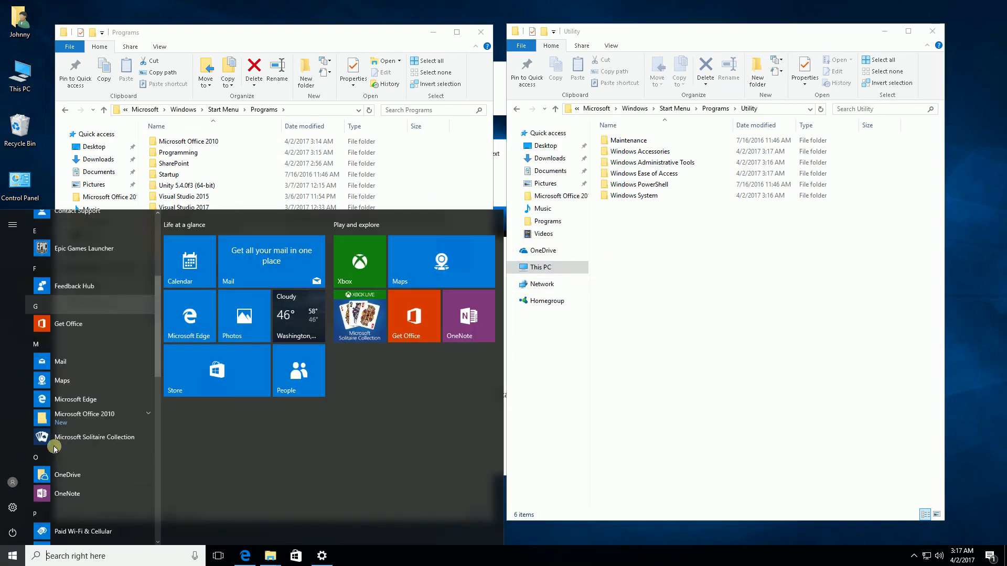
scroll(54, 448, down, 1)
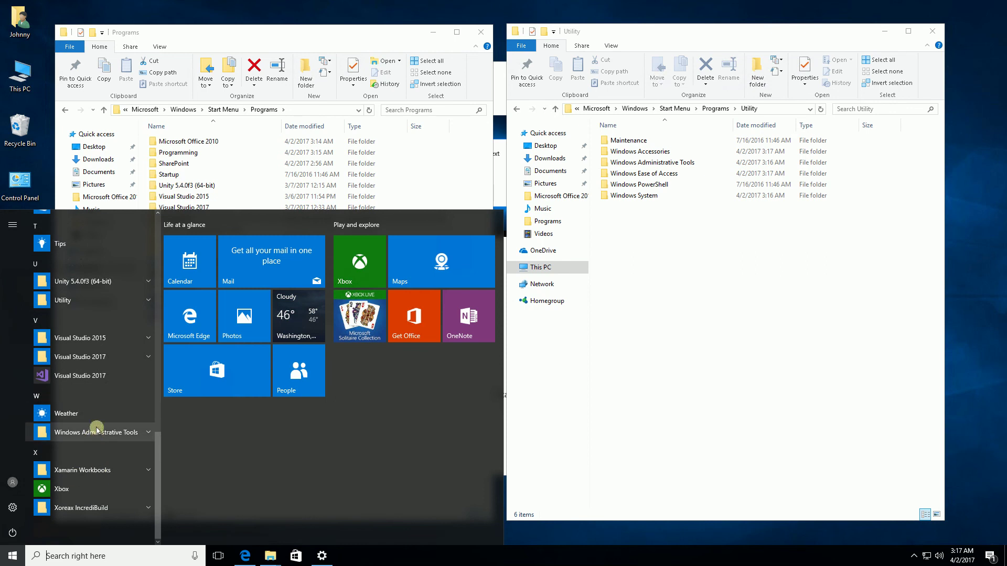
scroll(95, 418, up, 2)
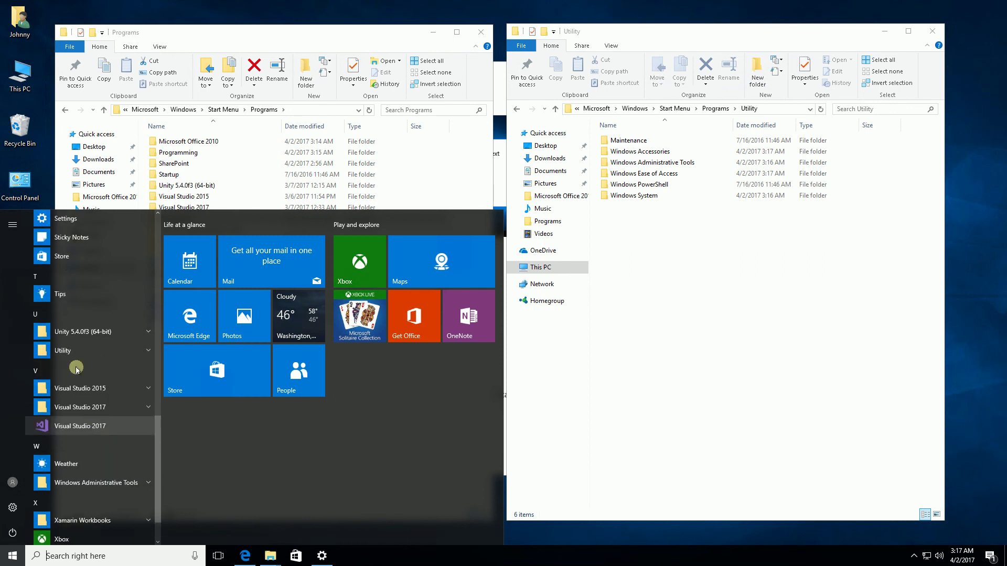
click(99, 349)
scroll(87, 404, down, 4)
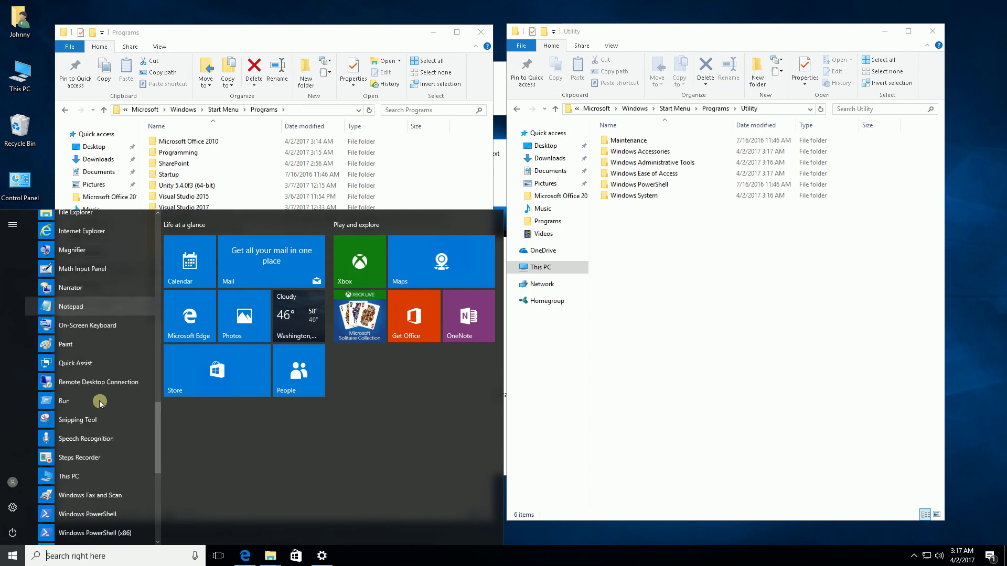
scroll(83, 401, up, 6)
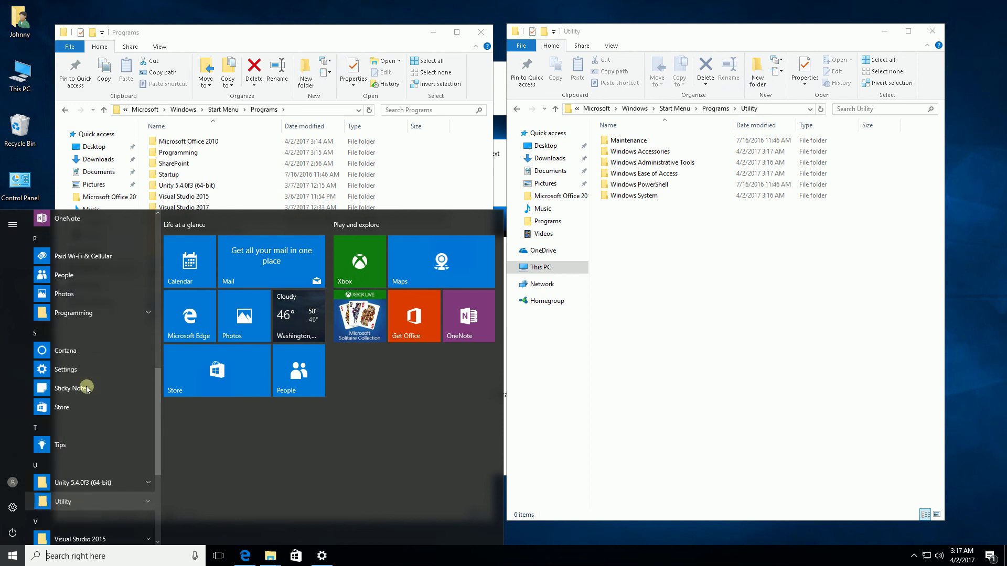
scroll(84, 415, up, 8)
scroll(88, 390, up, 2)
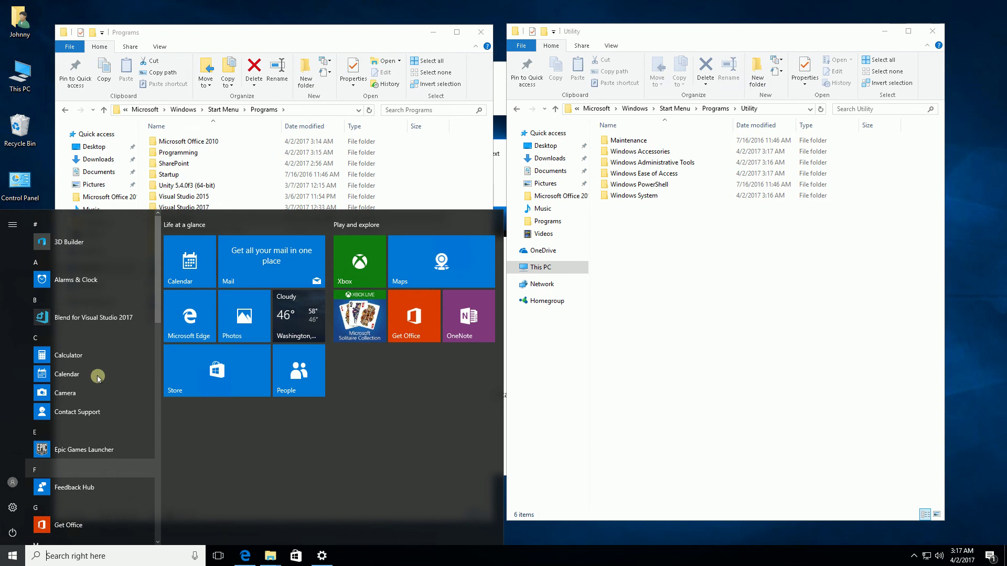
scroll(99, 393, down, 5)
scroll(106, 419, down, 6)
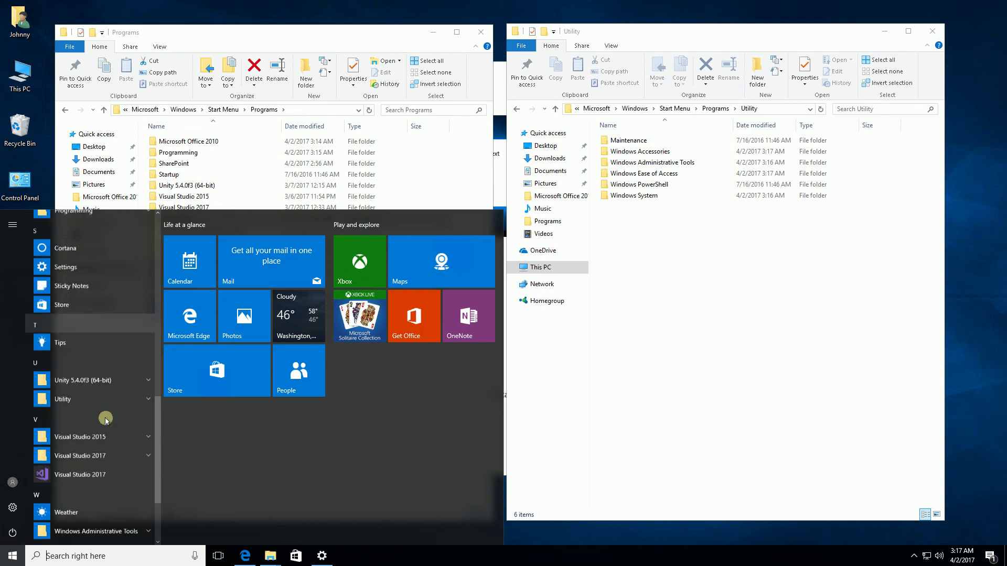
scroll(121, 482, down, 3)
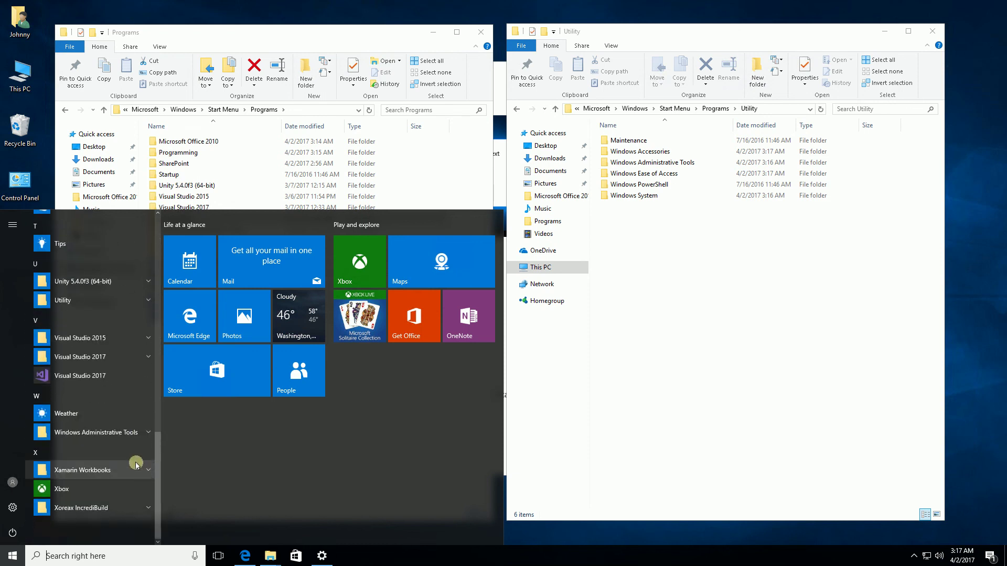
click(338, 33)
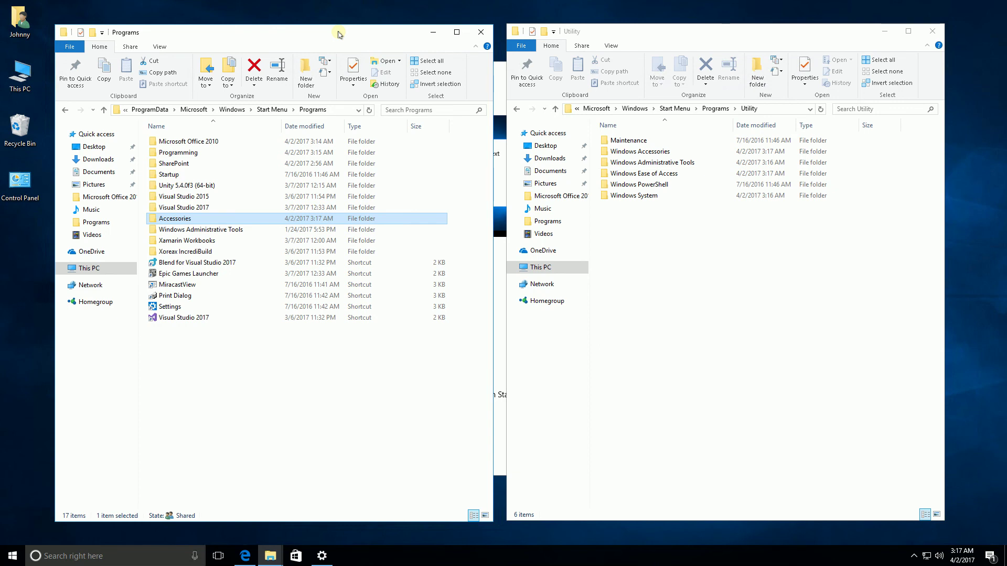
click(408, 560)
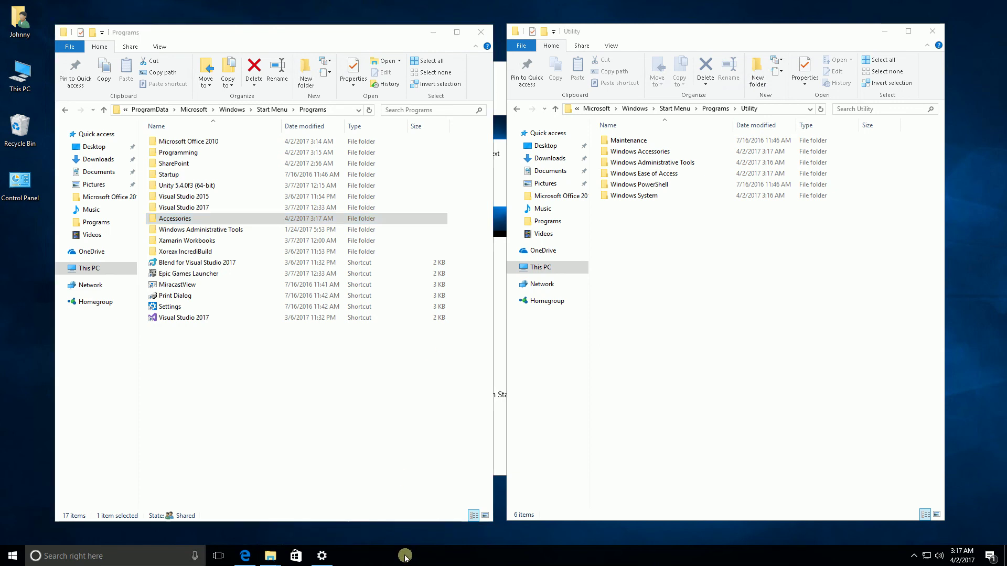